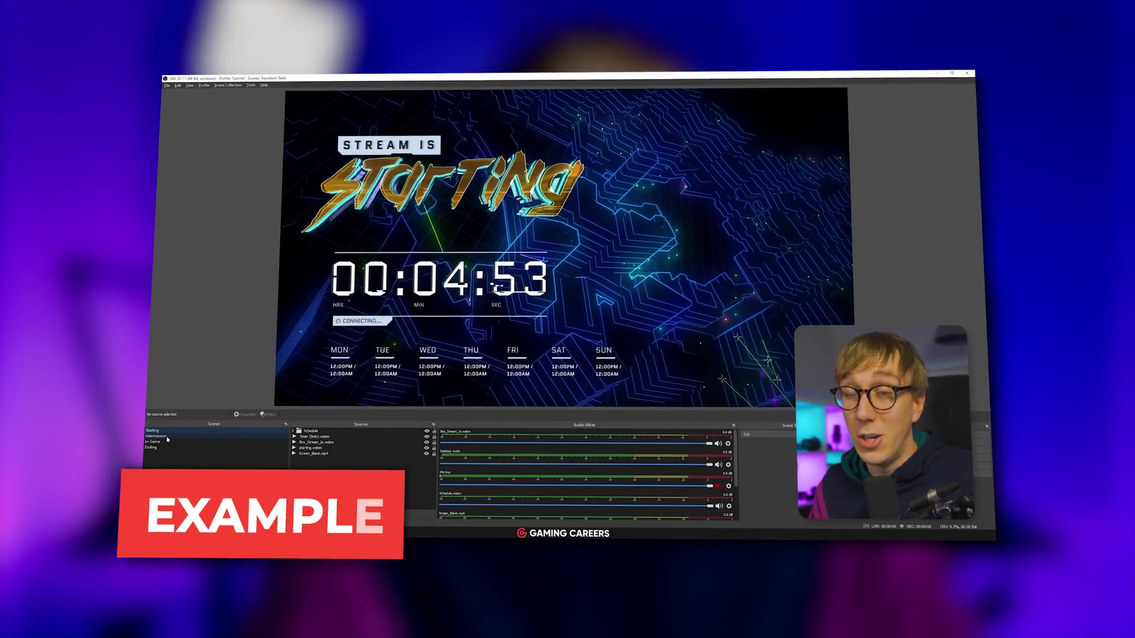
Switch from Starting to Intermission, In-Game and the next scene to watch each stinger play
click(170, 436)
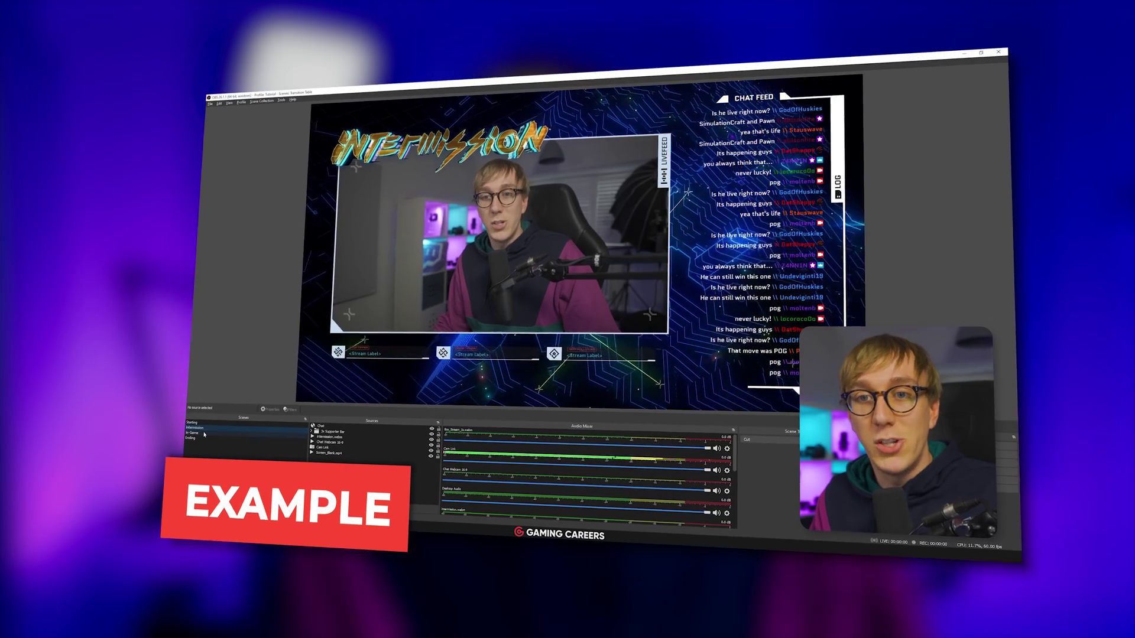
click(202, 432)
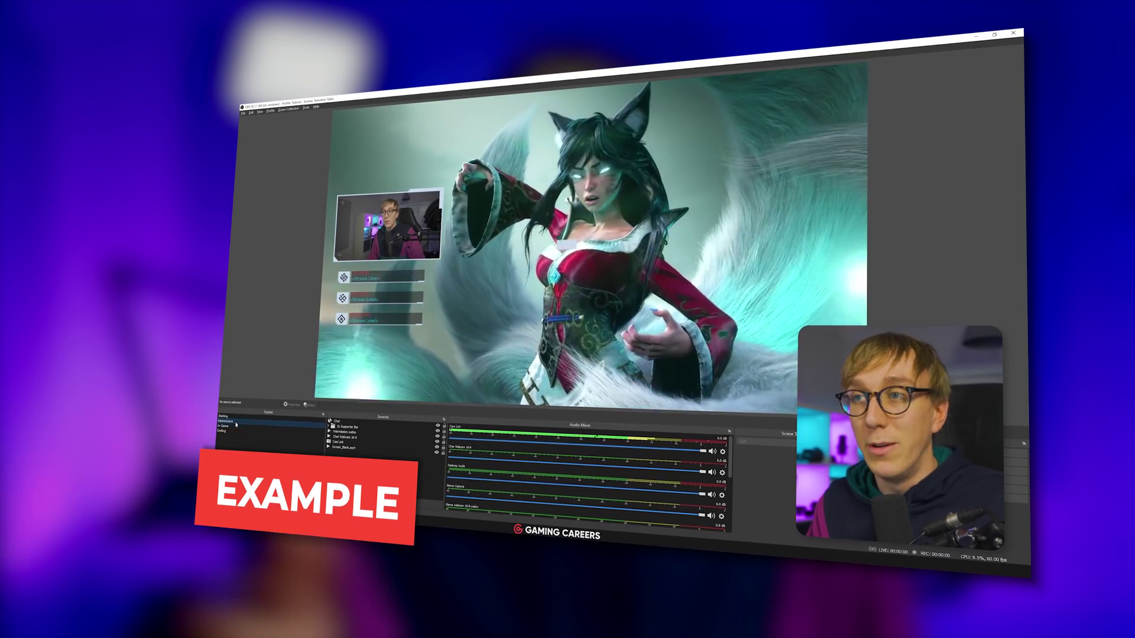
click(236, 427)
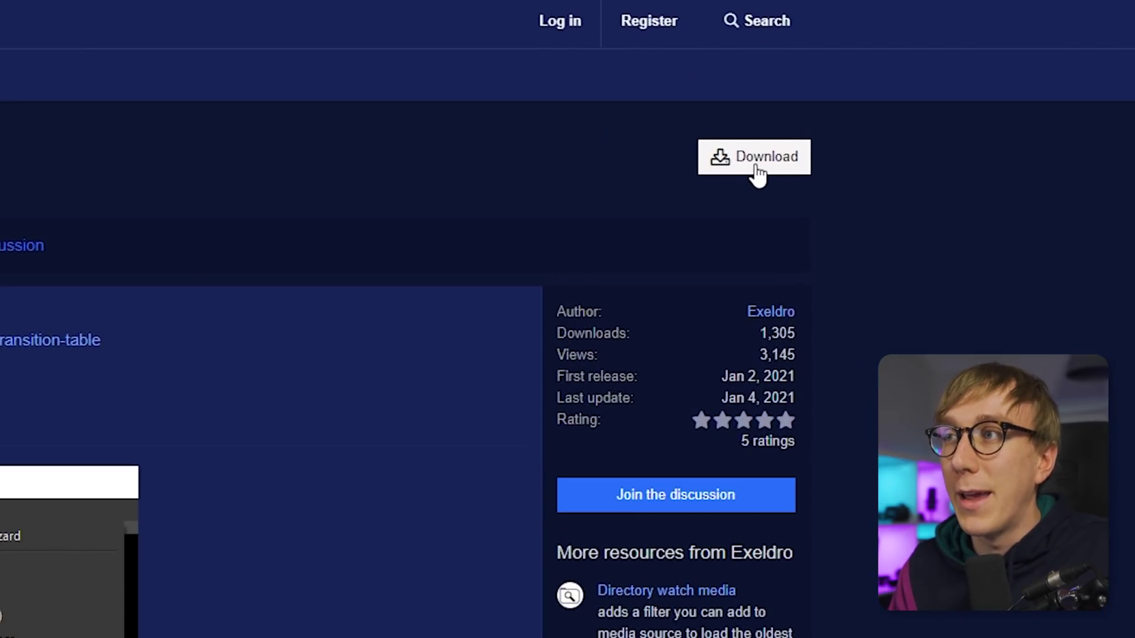
Download transition-table-0.1.2-windows.zip from the Transition Table resource page
click(758, 168)
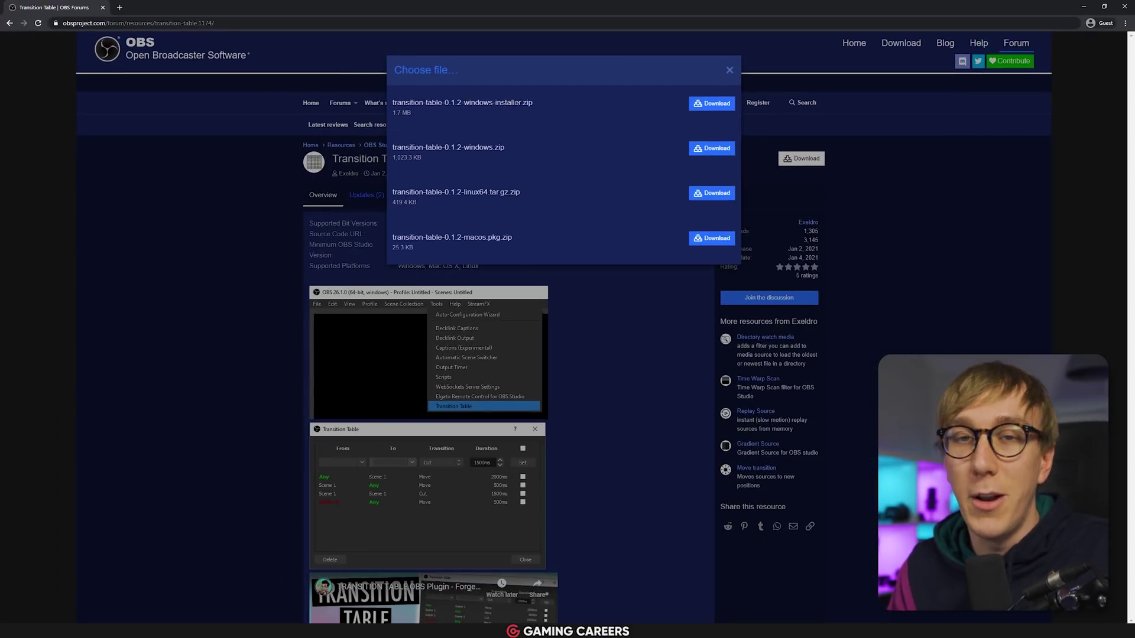
click(711, 148)
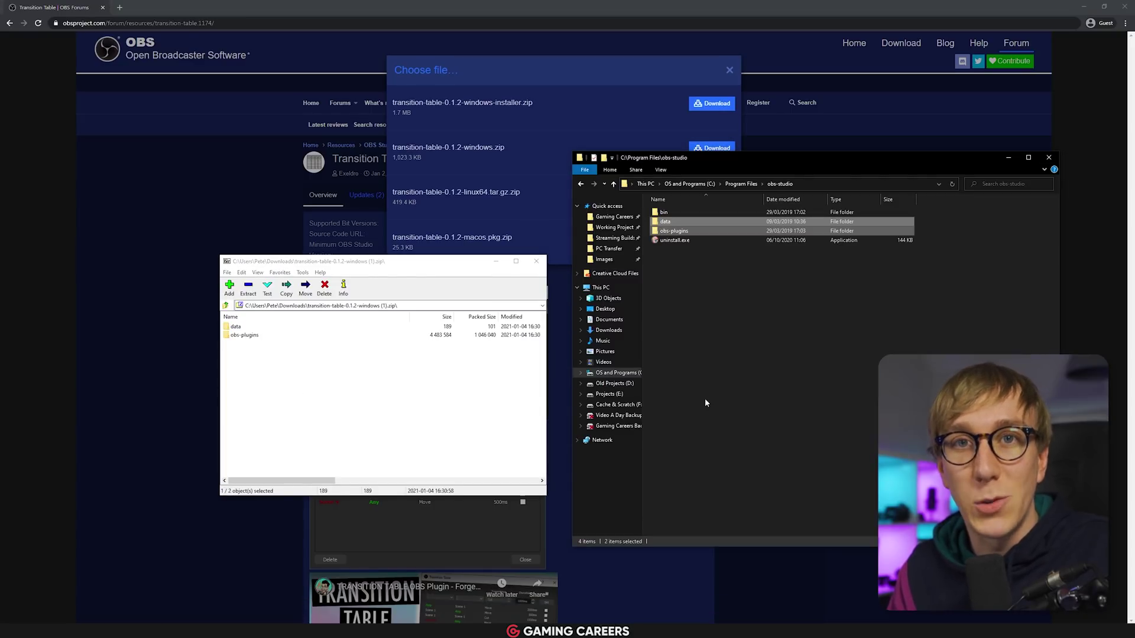
Finish merging the plugin folders into obs-studio and confirm Transition Table appears under Tools
click(705, 399)
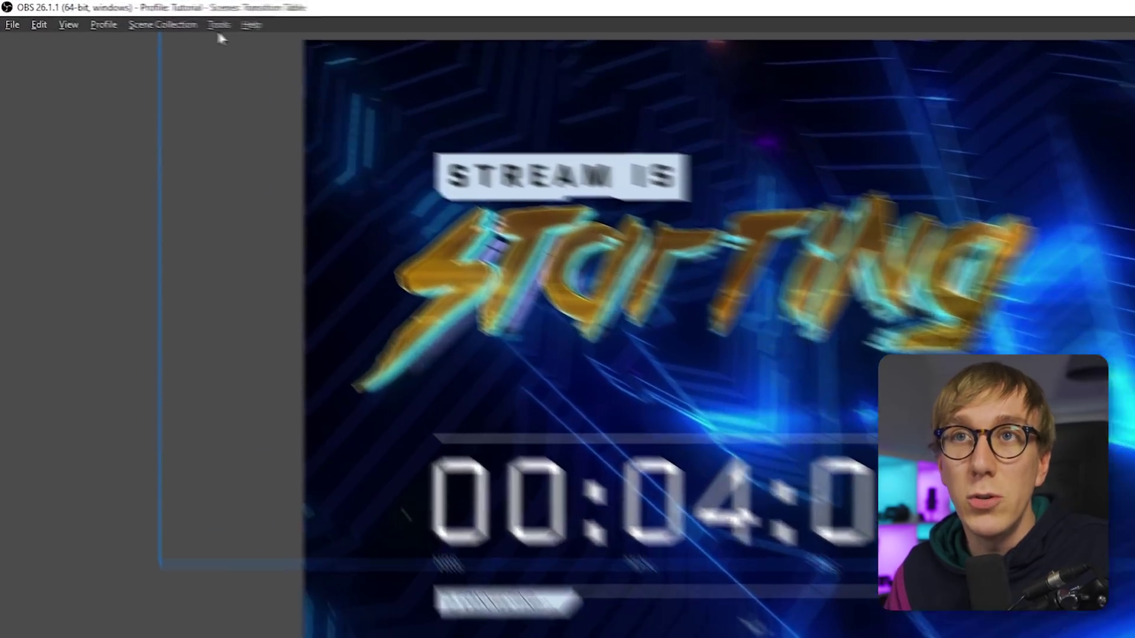
click(309, 38)
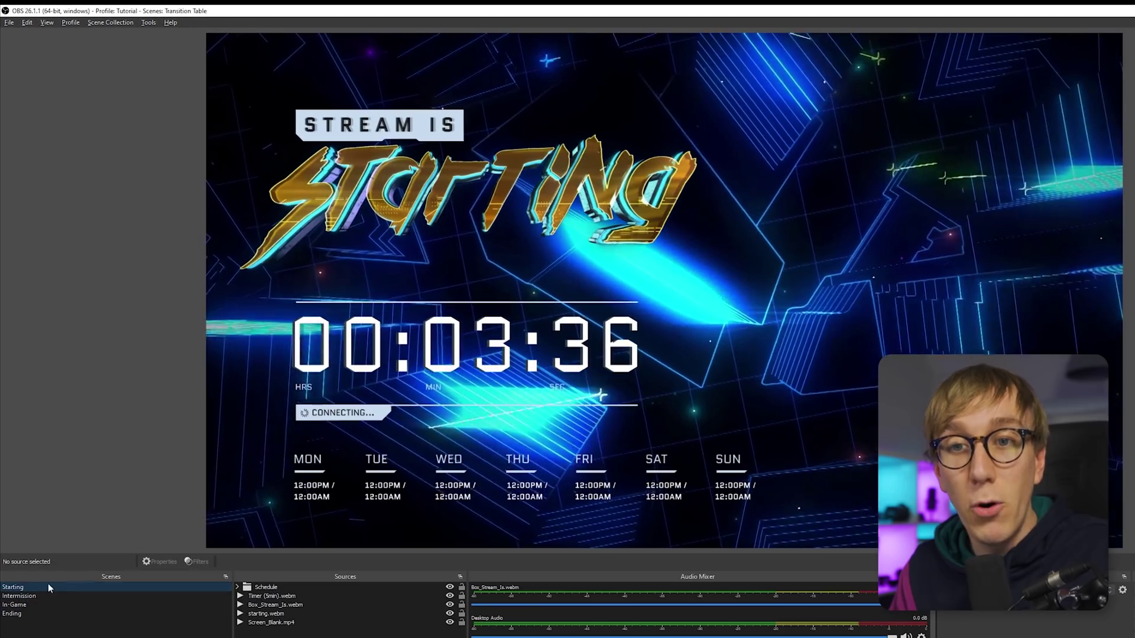
Cycle repeatedly through Starting, Intermission, In-Game and Ending with the instant Cut, ending on In-Game
click(18, 497)
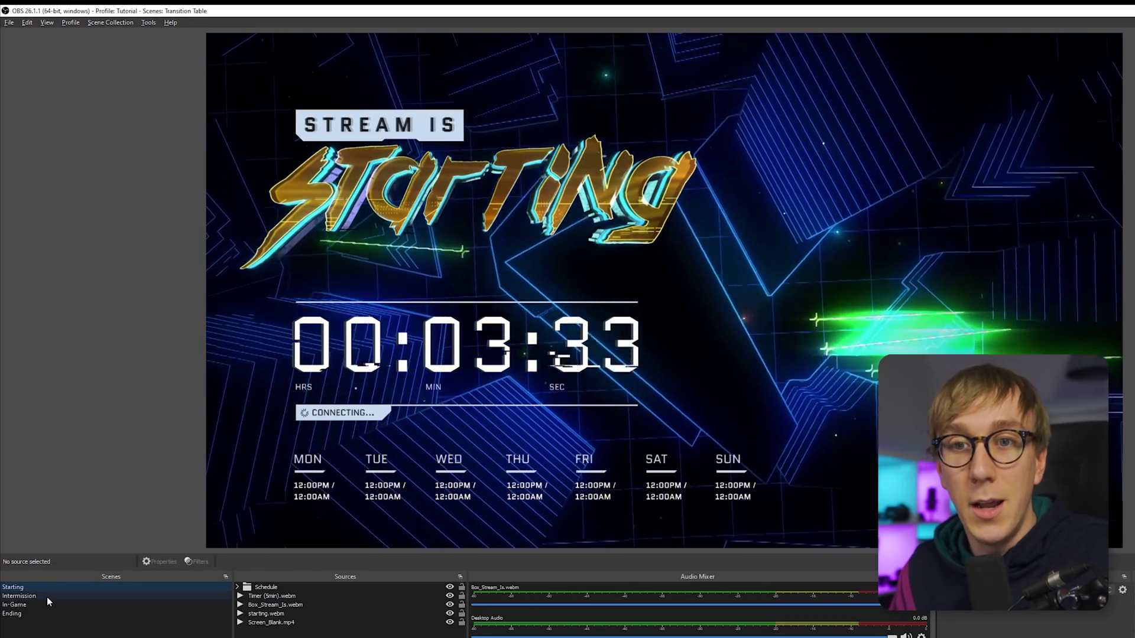
click(47, 597)
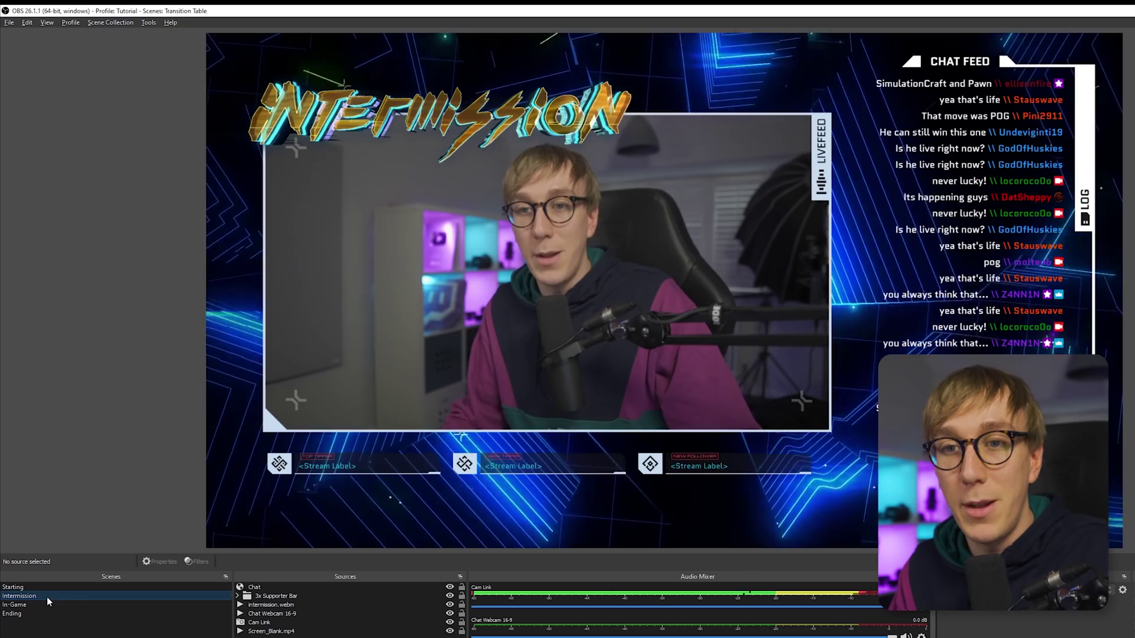
click(45, 605)
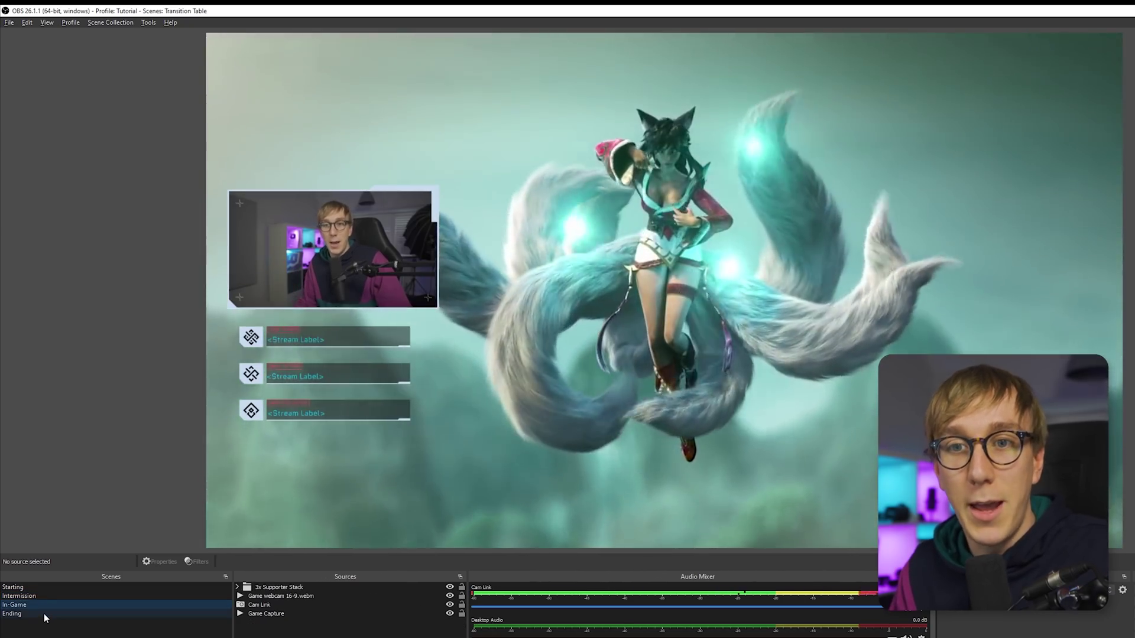
click(44, 613)
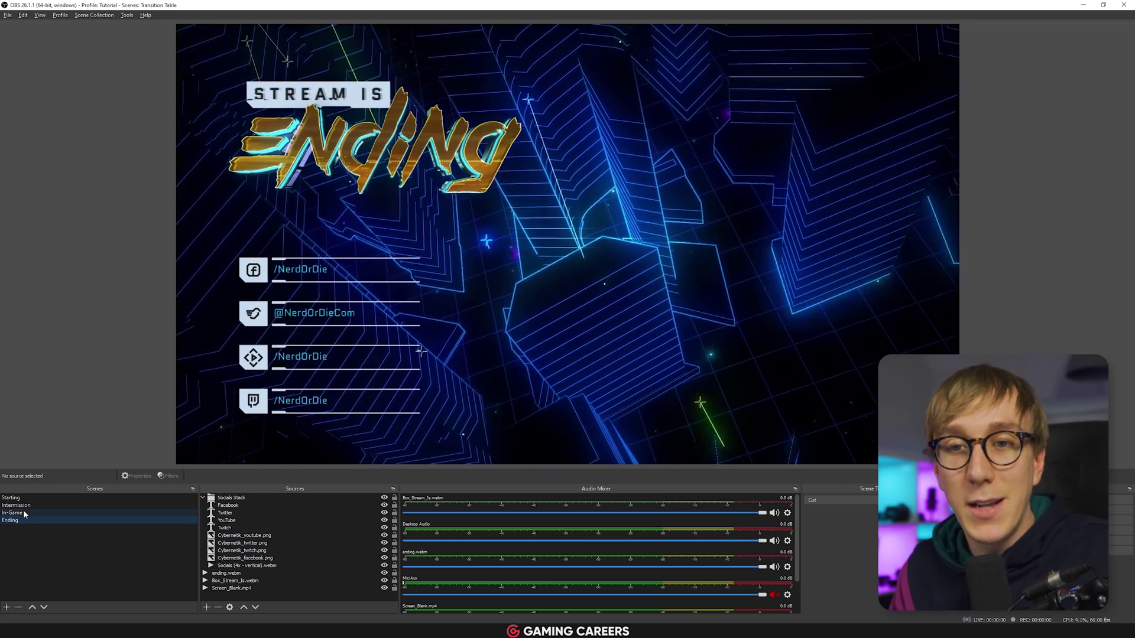
click(24, 512)
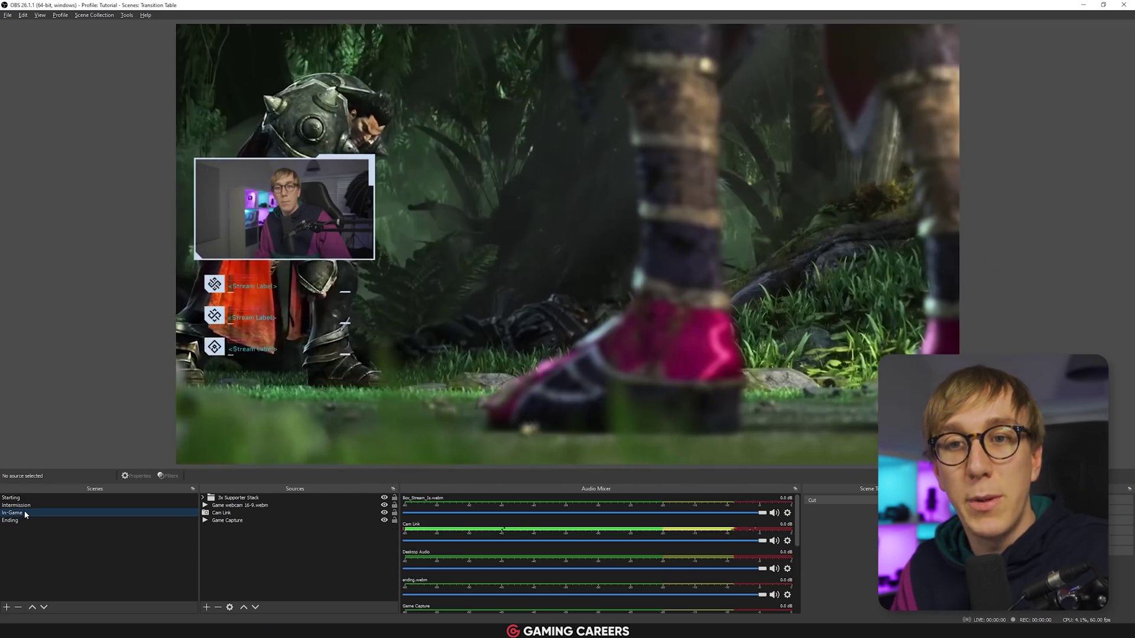
click(34, 506)
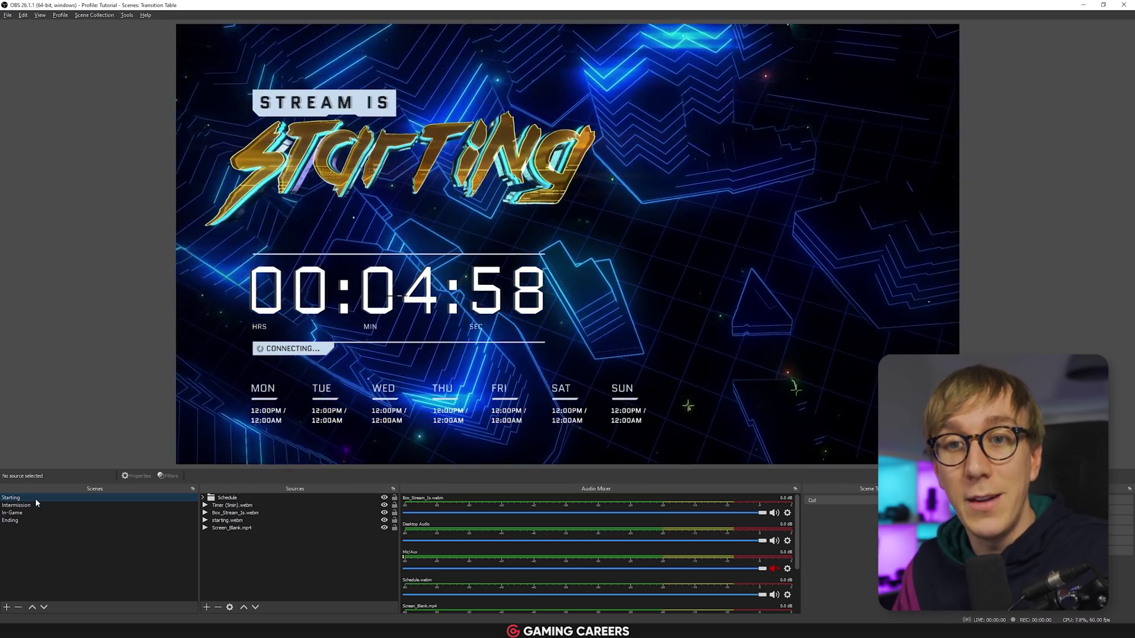
click(37, 506)
click(39, 512)
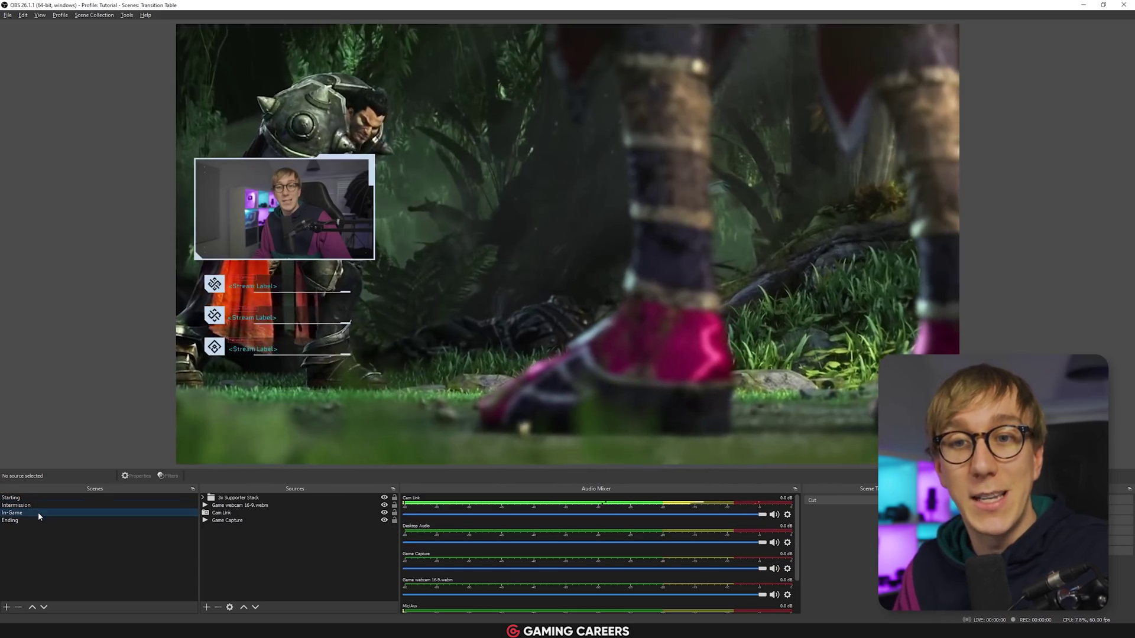
click(39, 519)
click(39, 506)
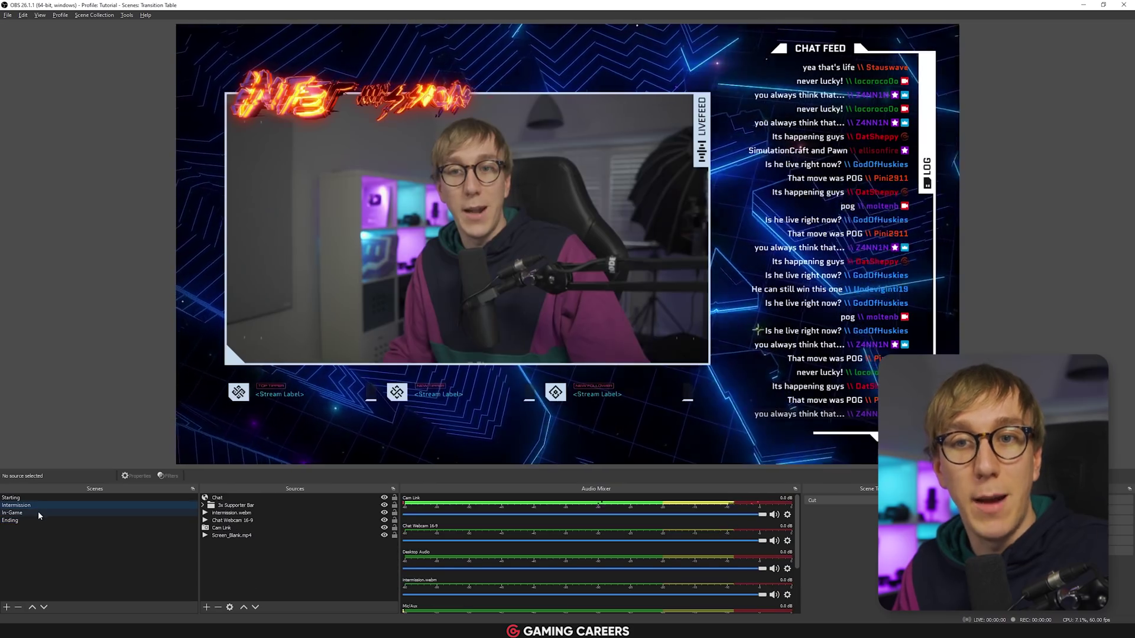
click(37, 512)
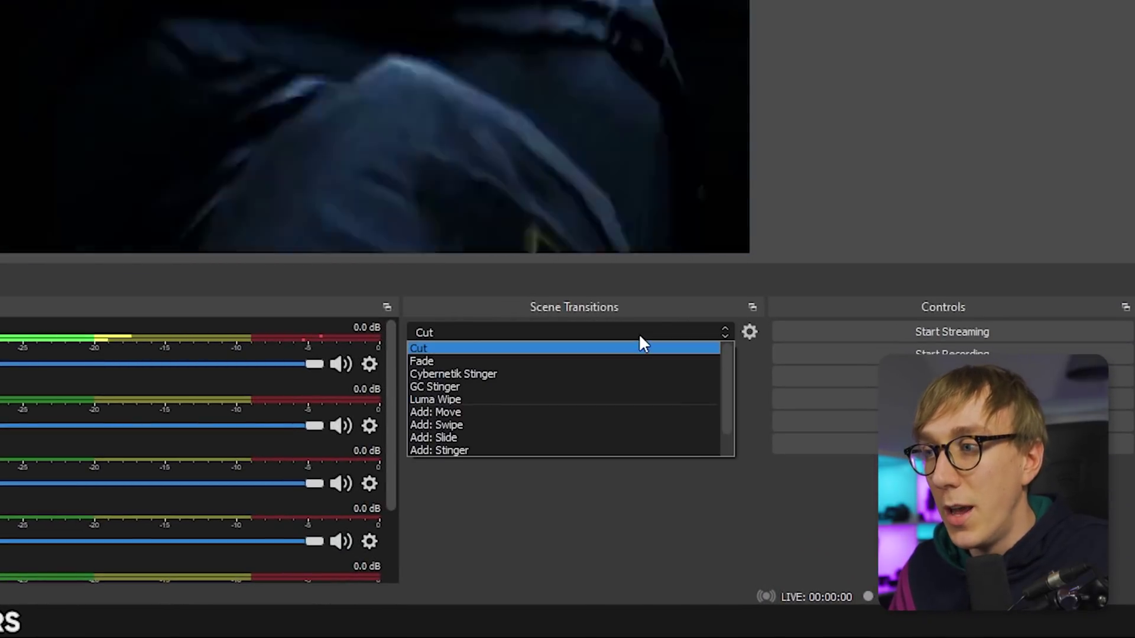
Make Fade the scene transition and test it by switching to Intermission and Ending
click(467, 359)
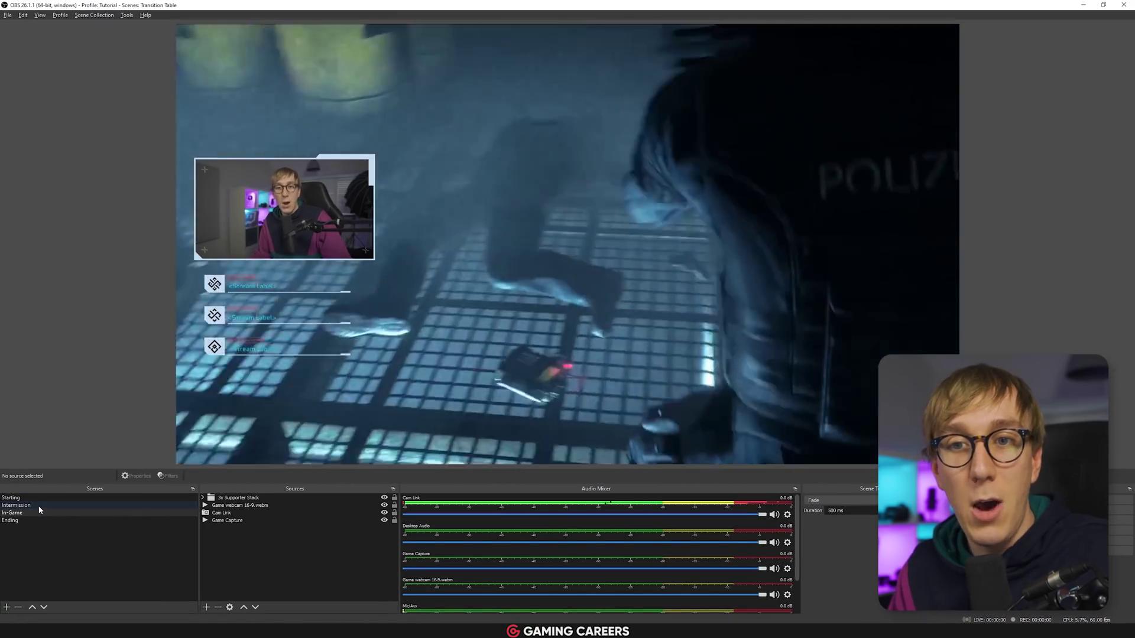
click(37, 505)
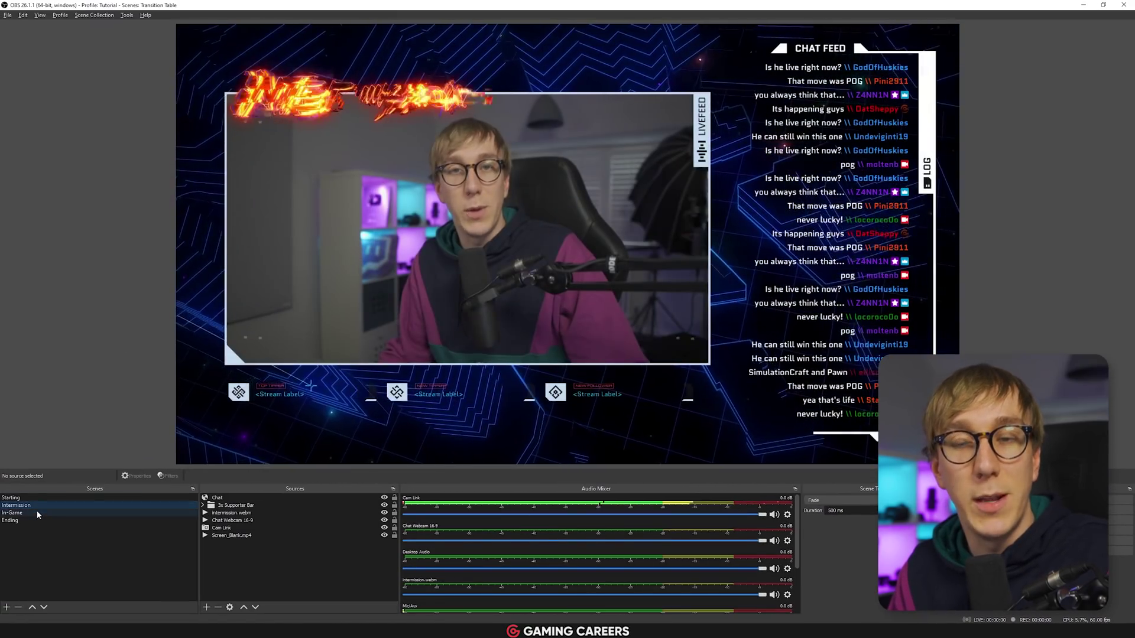
click(37, 519)
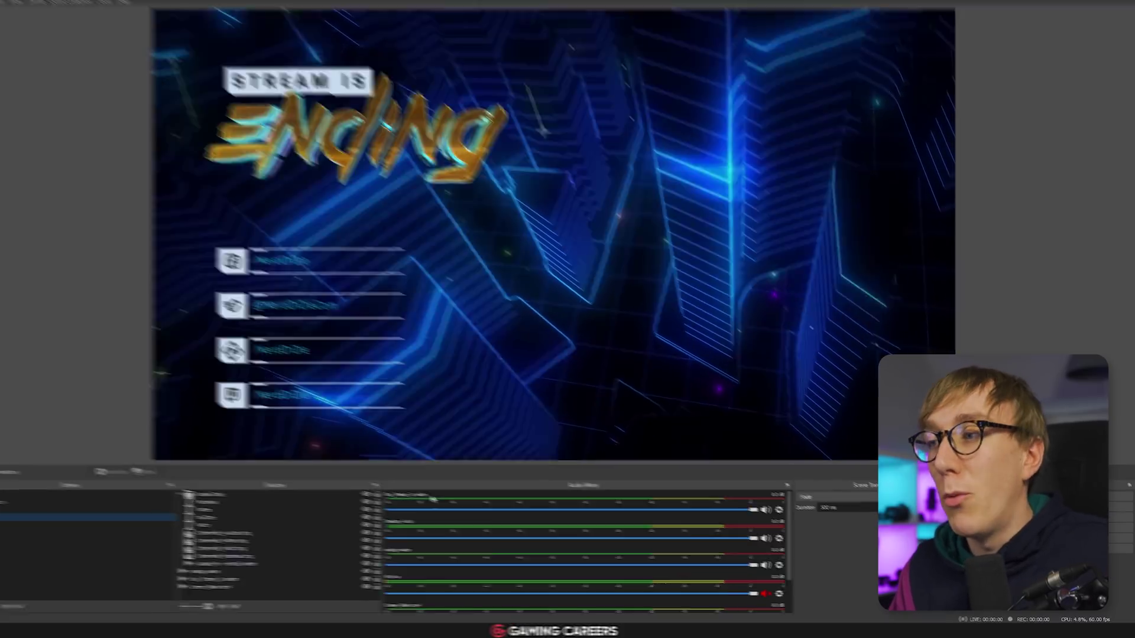
Make GC Stinger the scene transition and test it across In-Game, Intermission and Starting
click(536, 332)
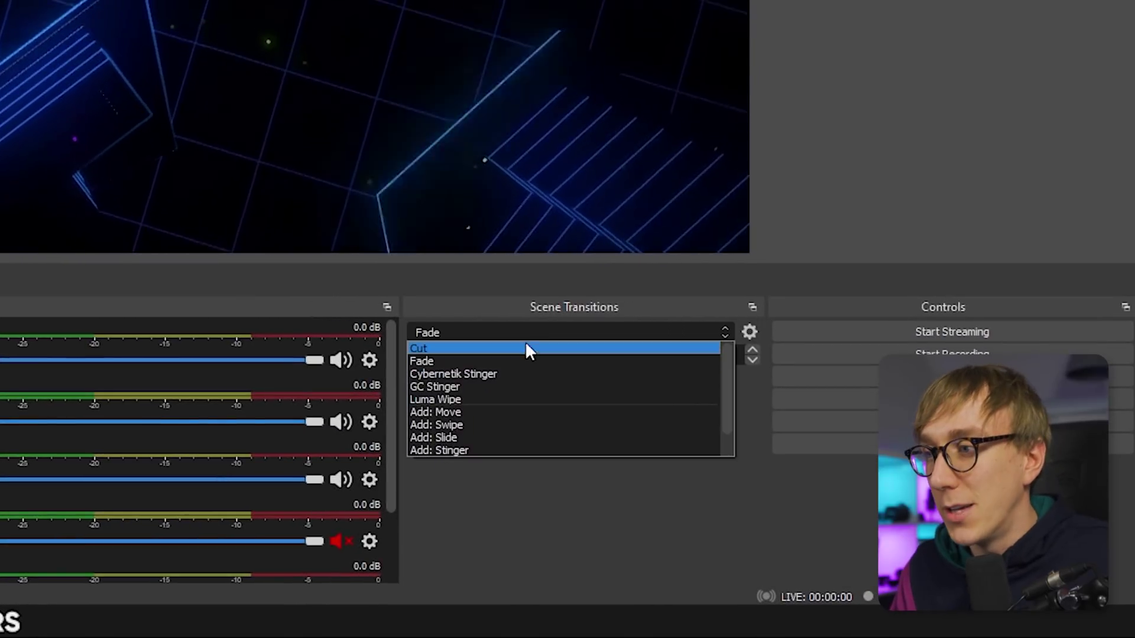
click(487, 385)
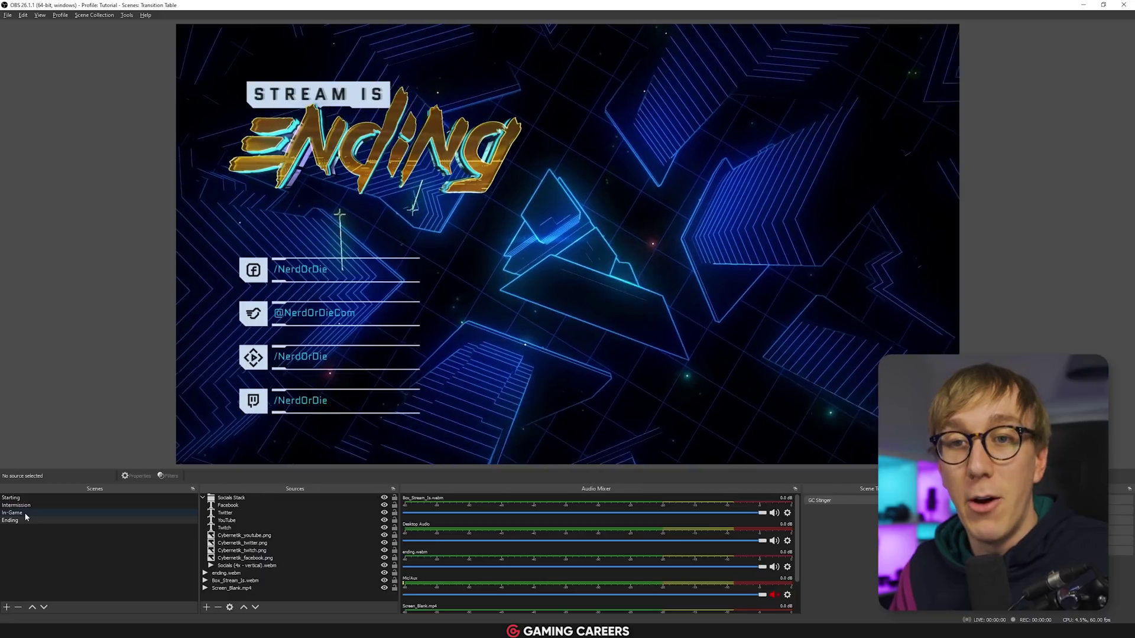
click(24, 512)
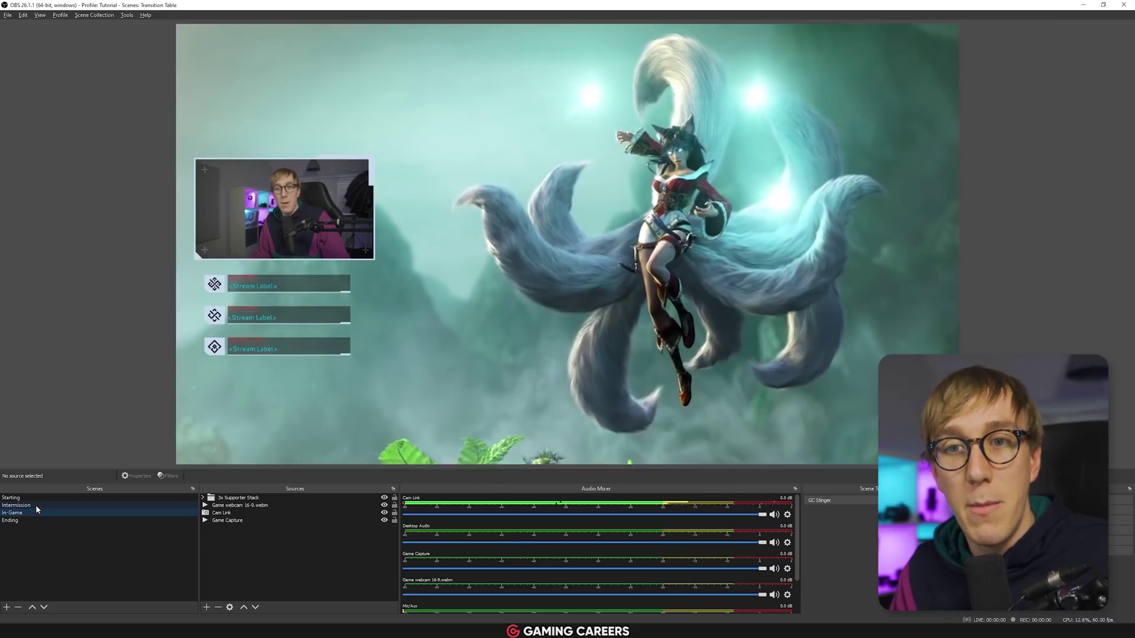
click(36, 505)
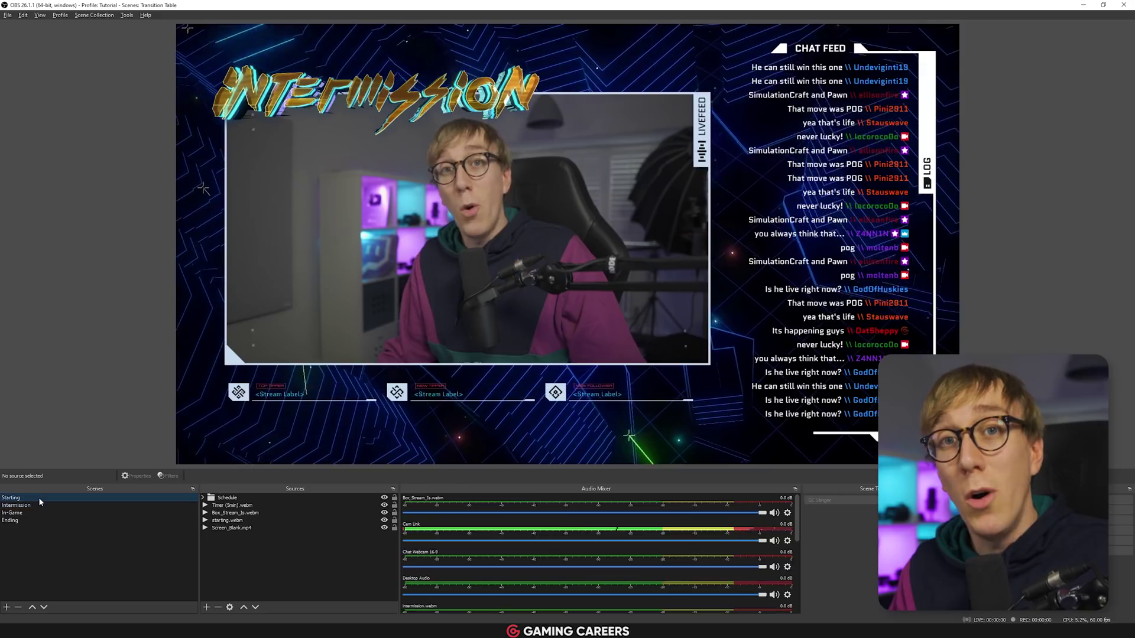
click(38, 497)
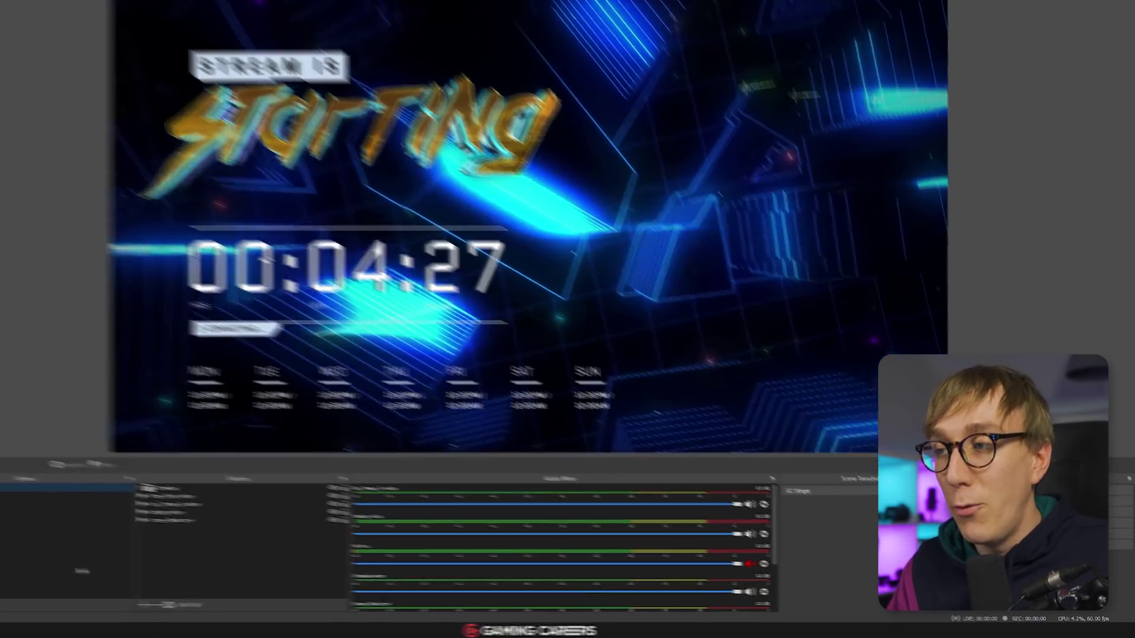
Set the default scene transition back to Cut
click(580, 334)
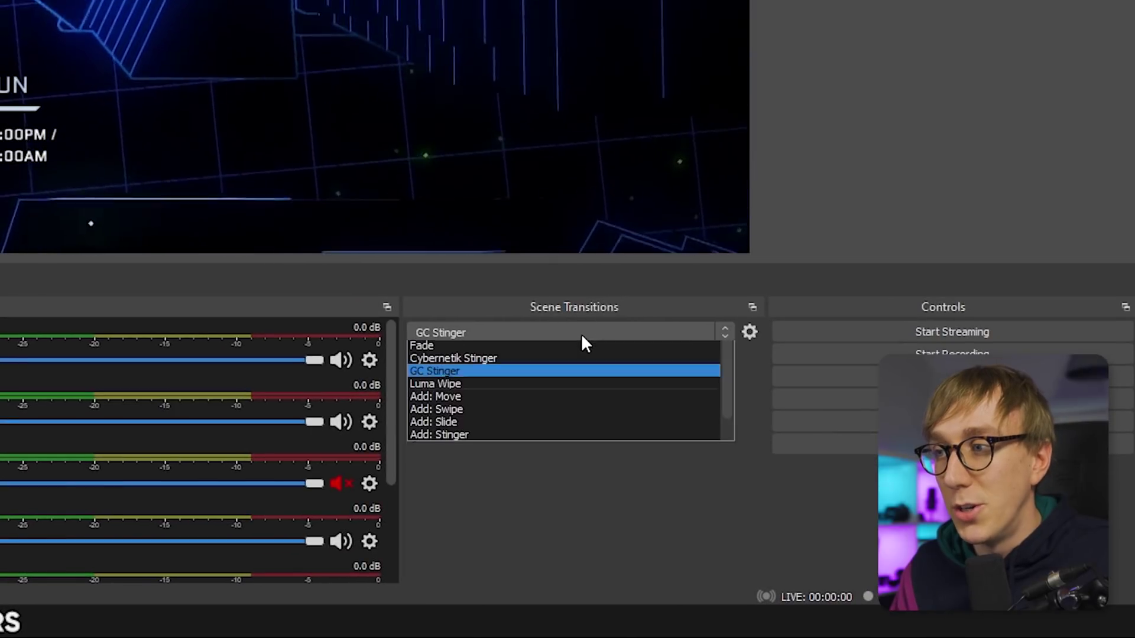
click(472, 342)
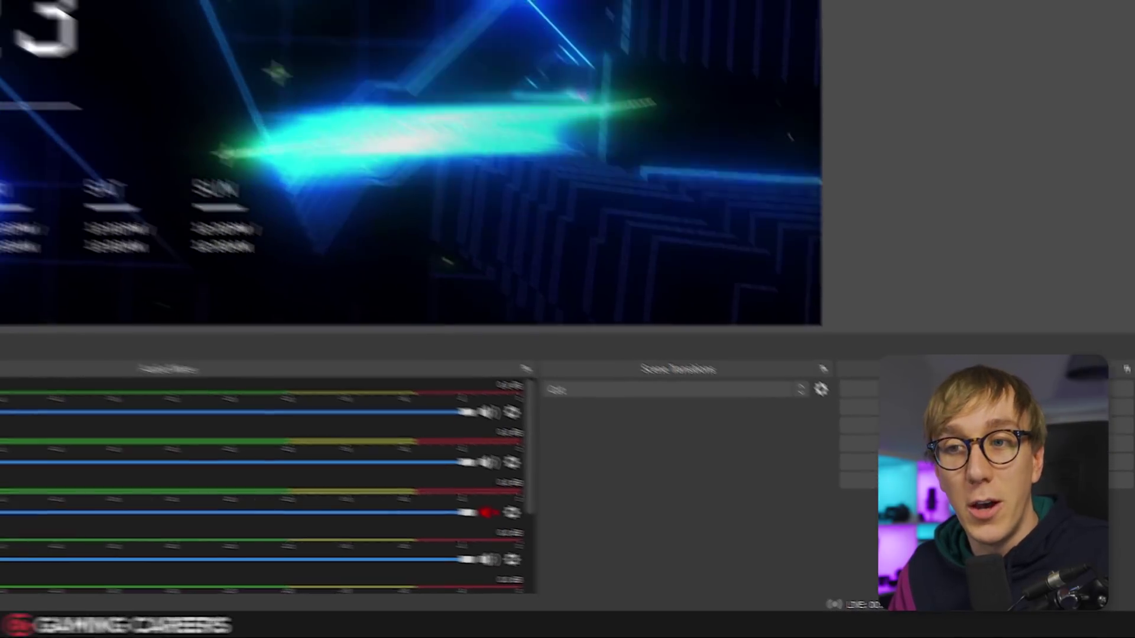
click(124, 19)
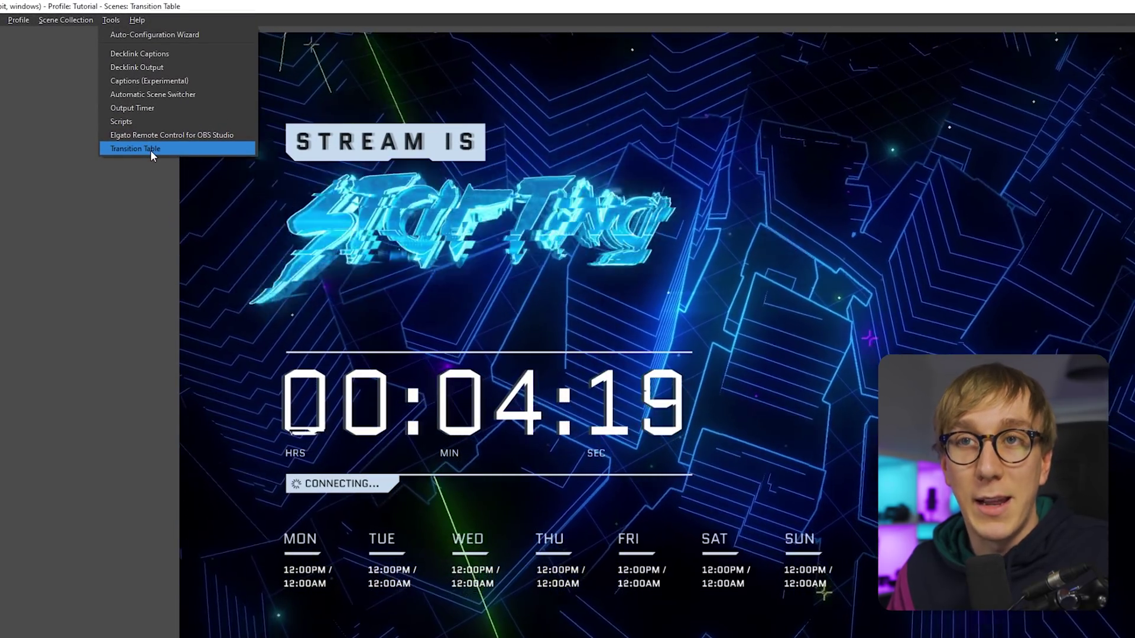
Add a Transition Table rule Starting → Any using GC Stinger at 500ms, then close the table
click(150, 150)
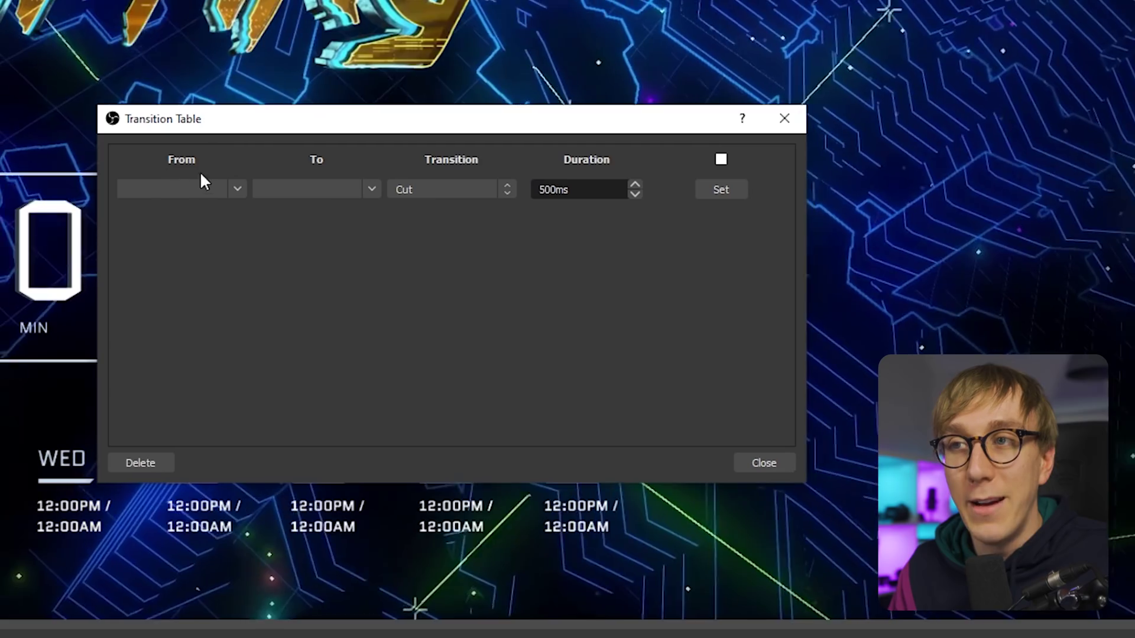
click(235, 191)
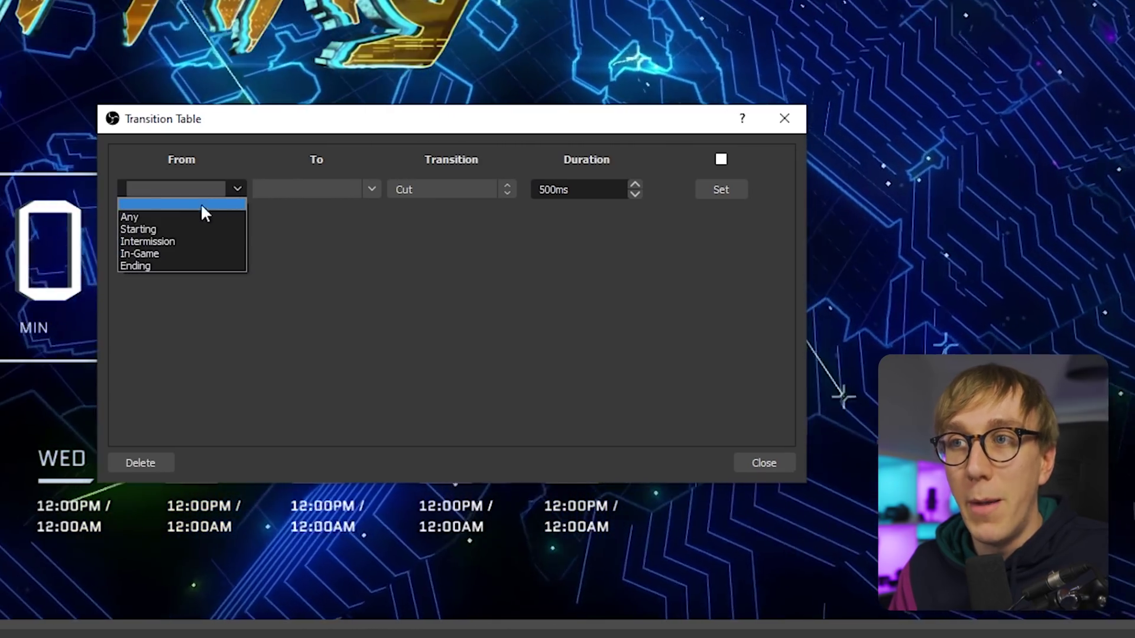
click(170, 228)
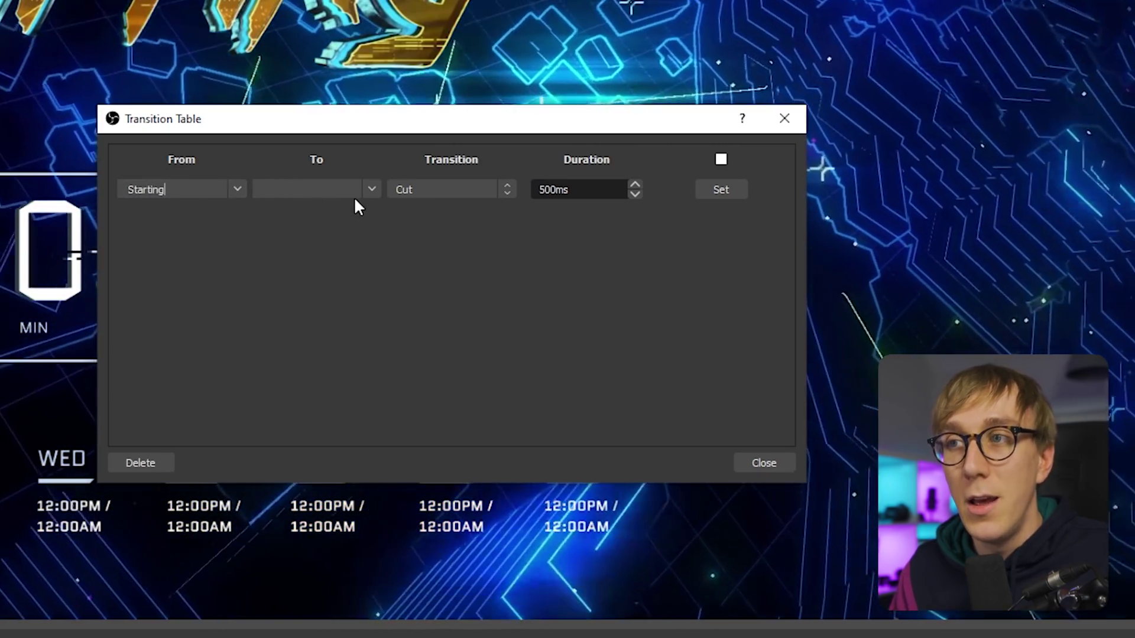
click(369, 189)
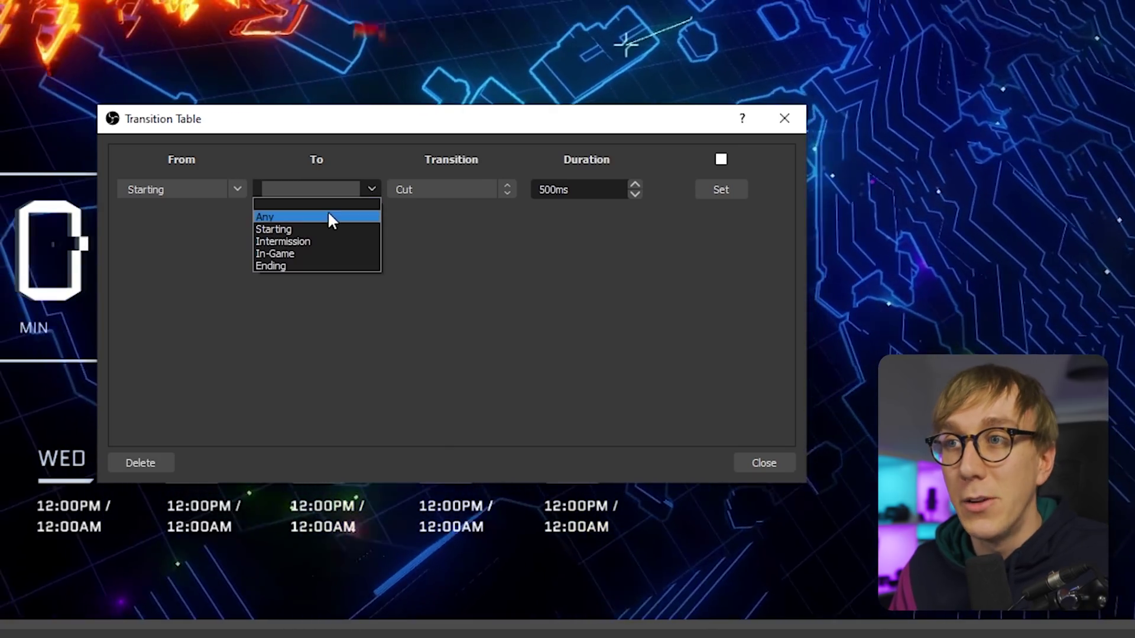
click(287, 217)
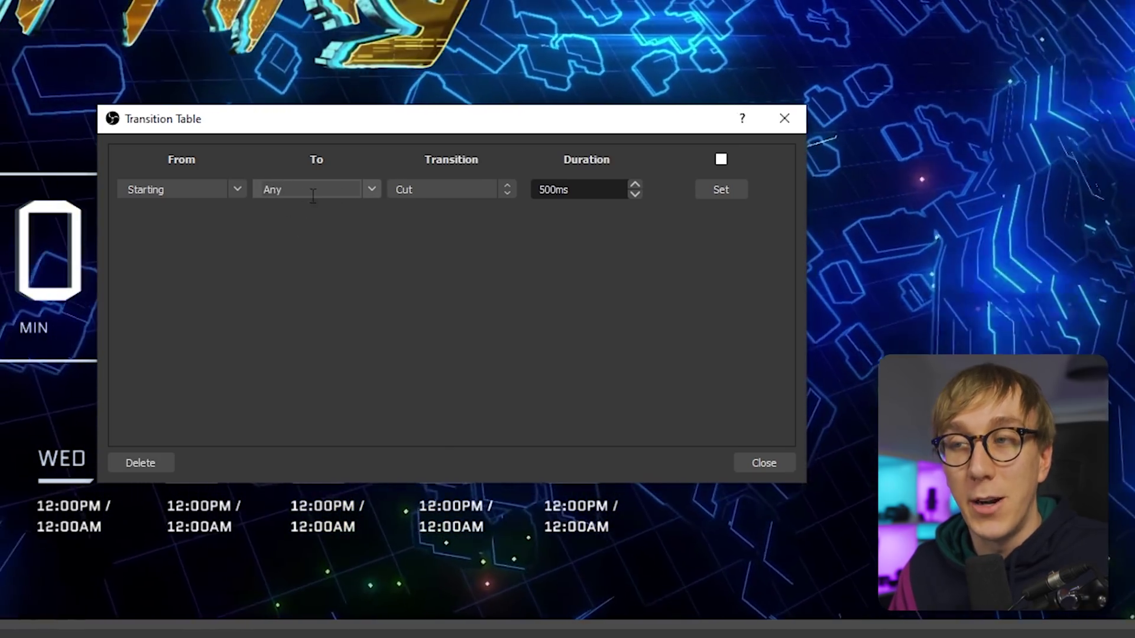
click(502, 188)
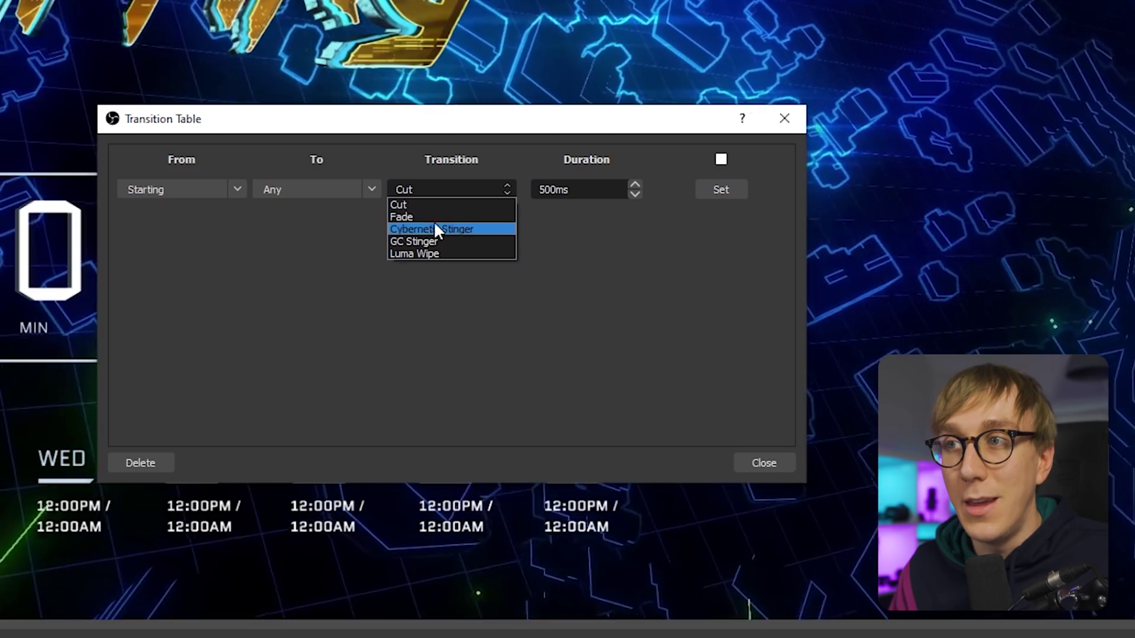
click(424, 240)
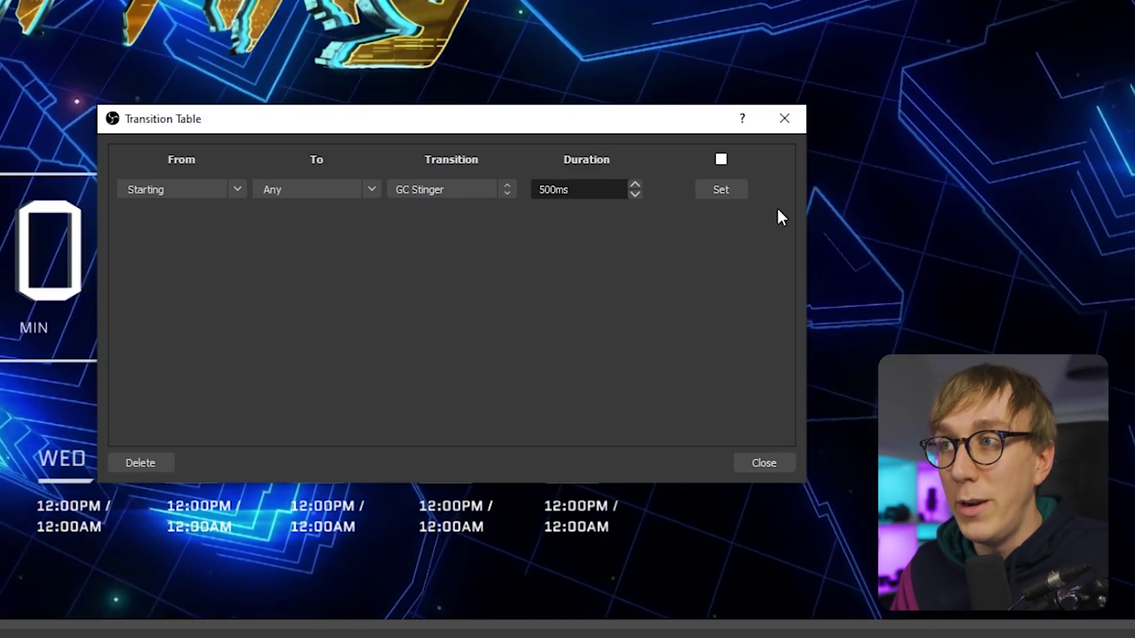
click(723, 191)
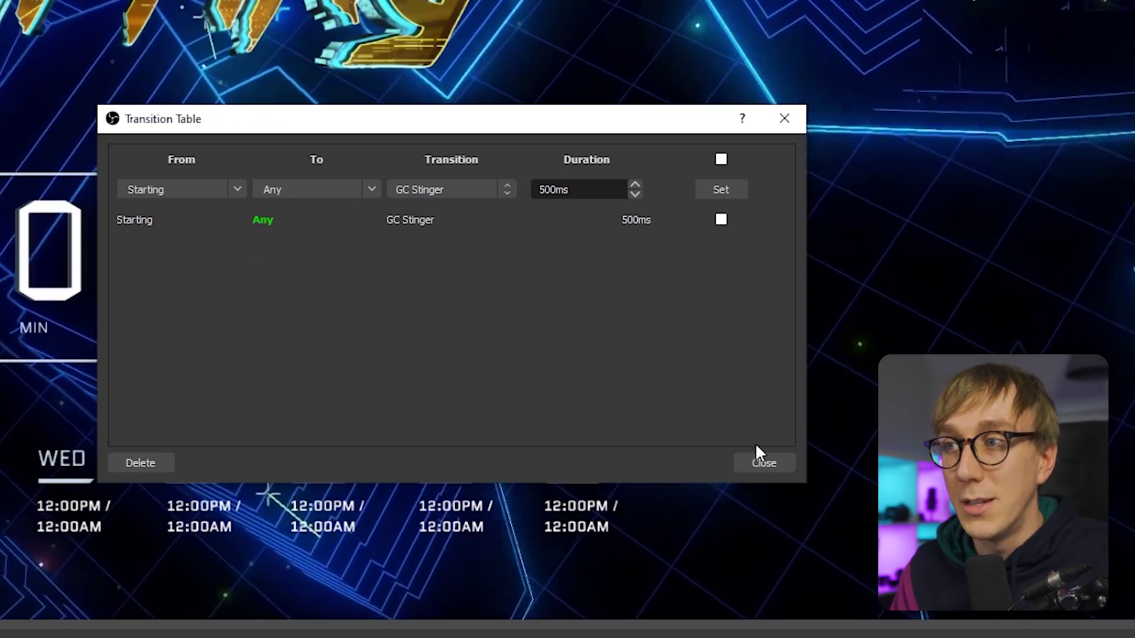
click(764, 462)
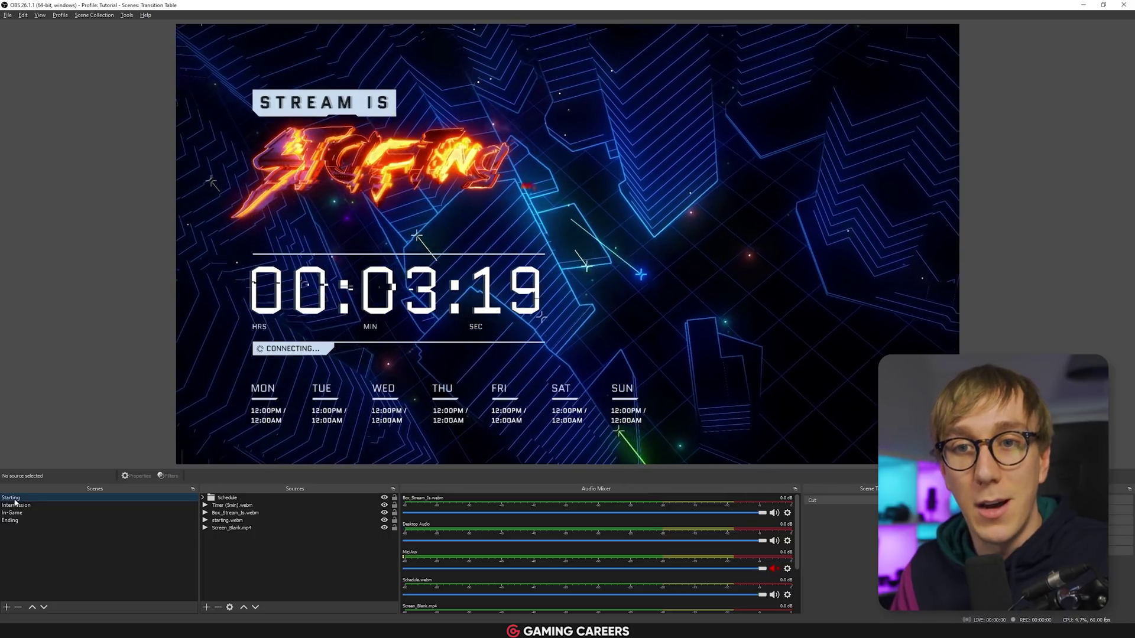
Test the Starting-to-Any rule by switching through In-Game, Intermission, Starting and Ending
click(27, 513)
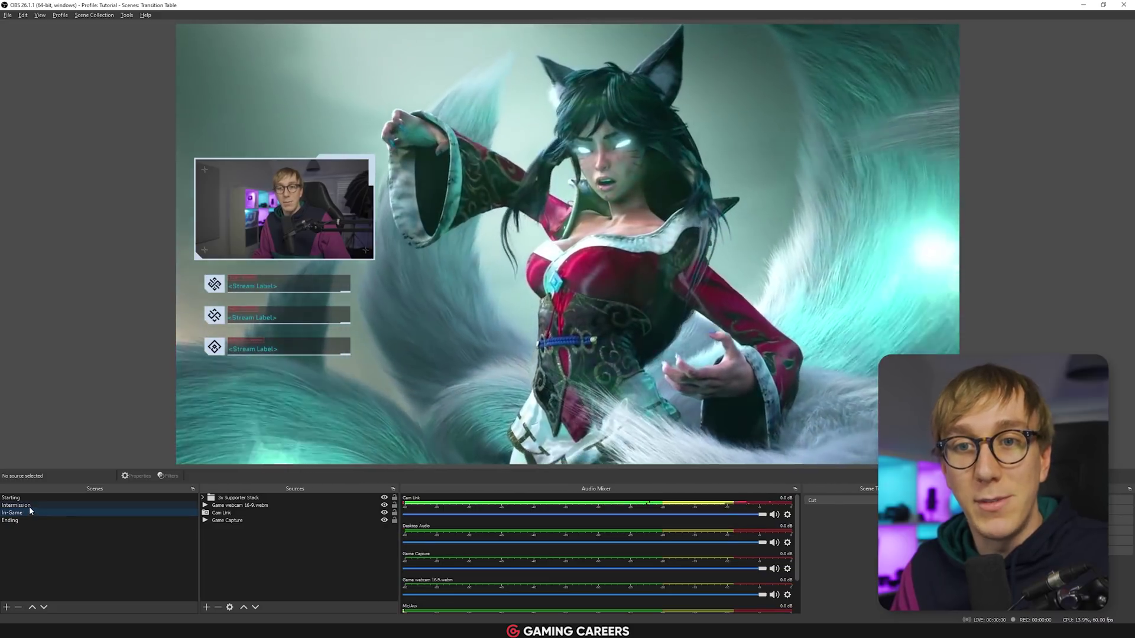
click(30, 506)
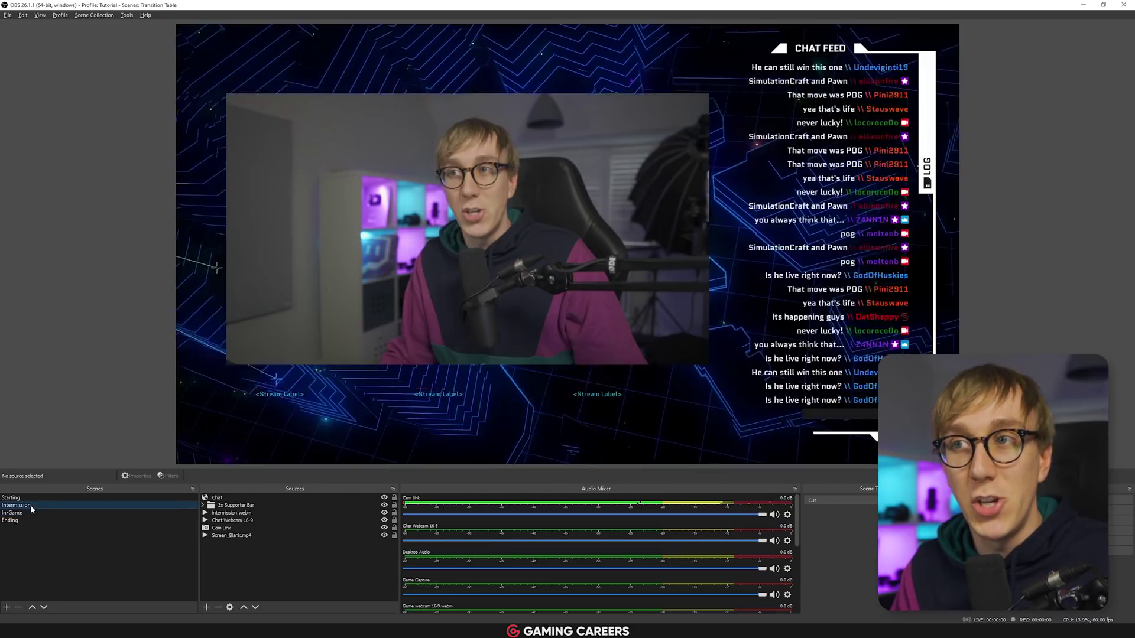
click(31, 498)
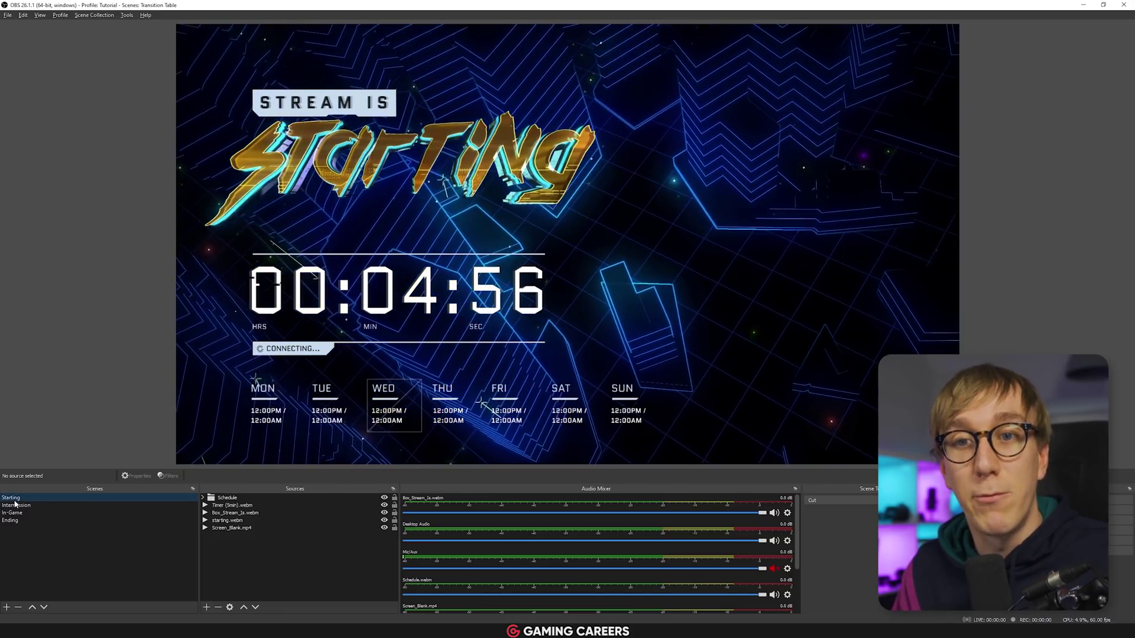
click(34, 521)
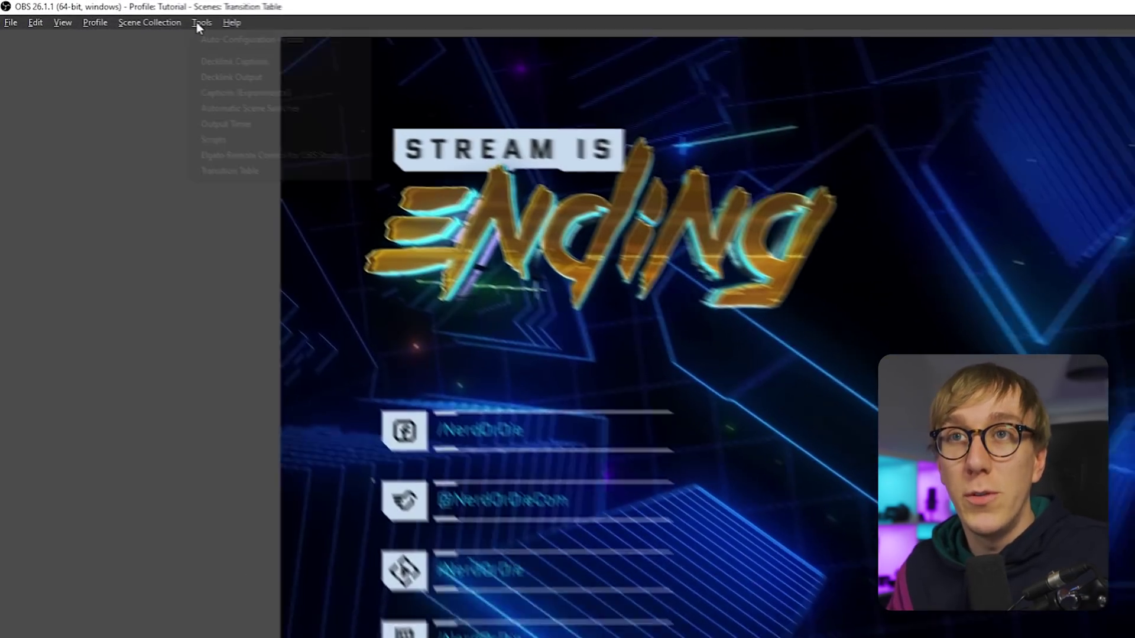
click(203, 24)
Add an Intermission → In-Game rule using Cybernetik Stinger at 500ms
click(238, 177)
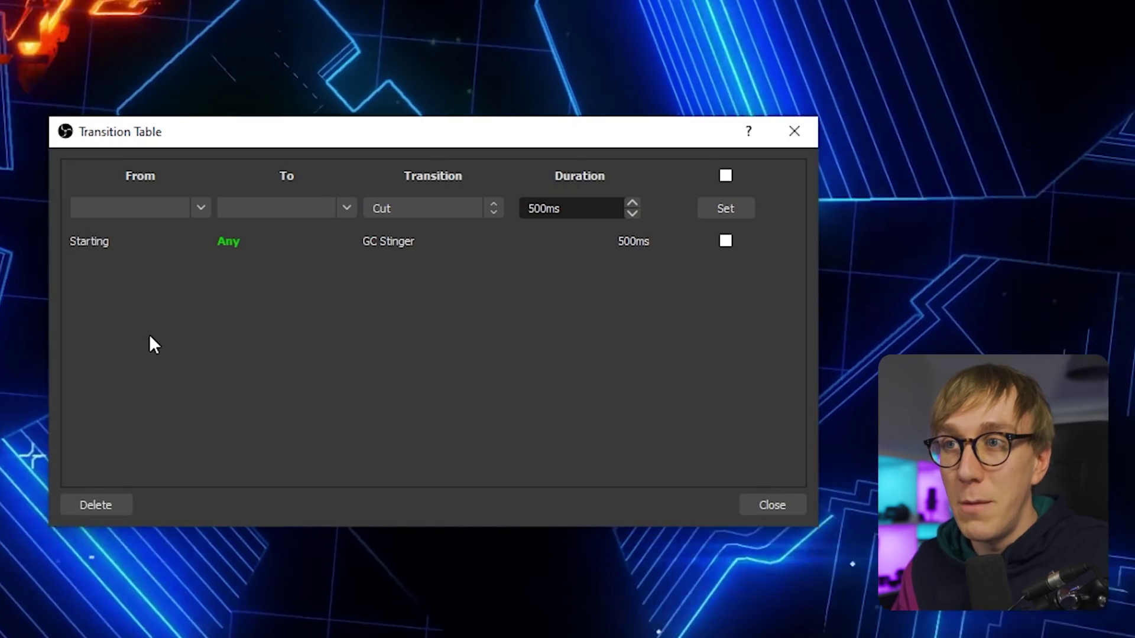
click(200, 207)
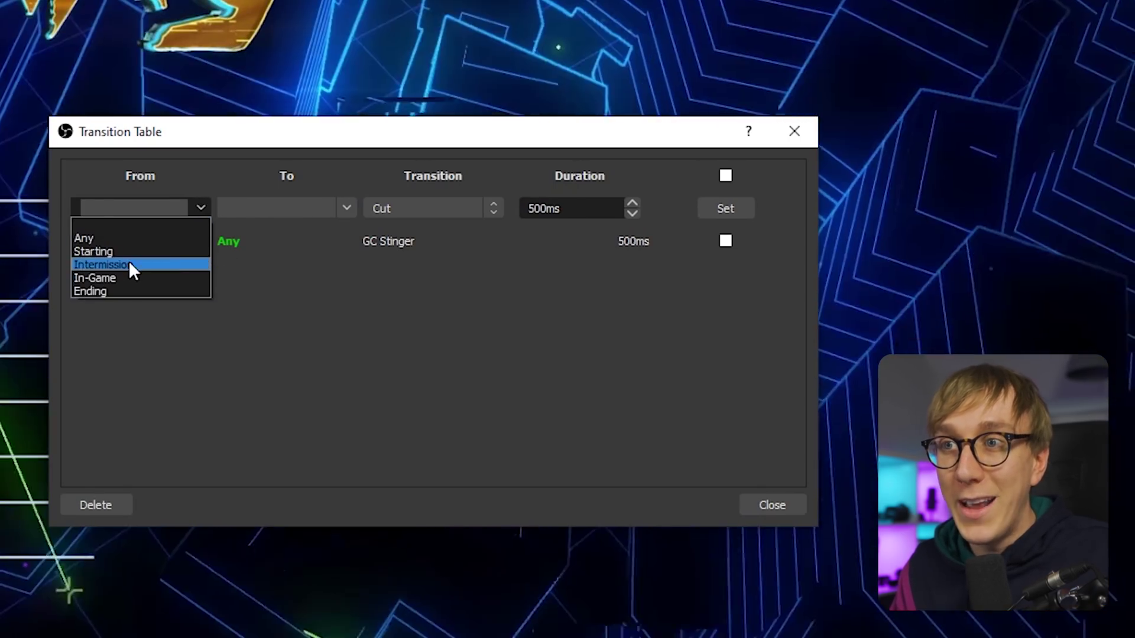
click(103, 265)
click(347, 208)
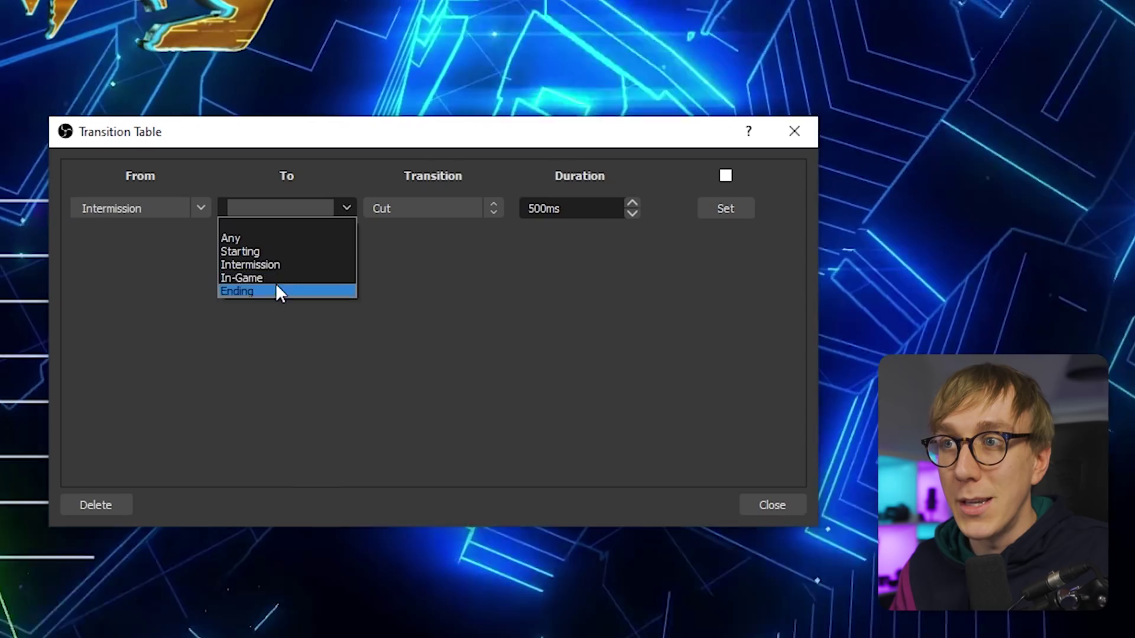
click(276, 277)
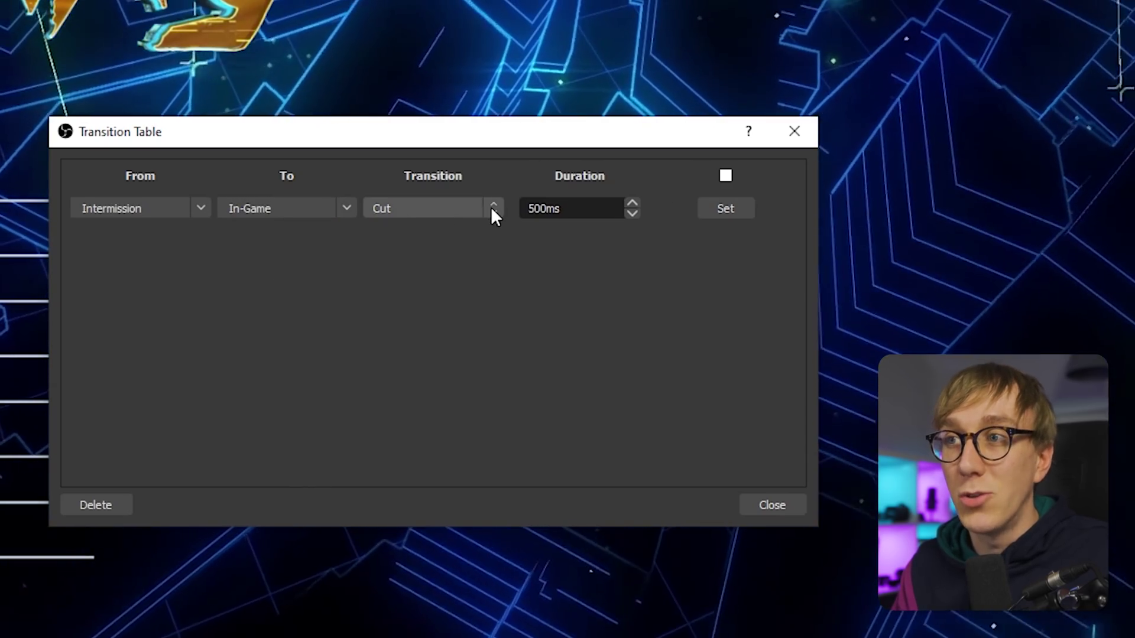
click(491, 207)
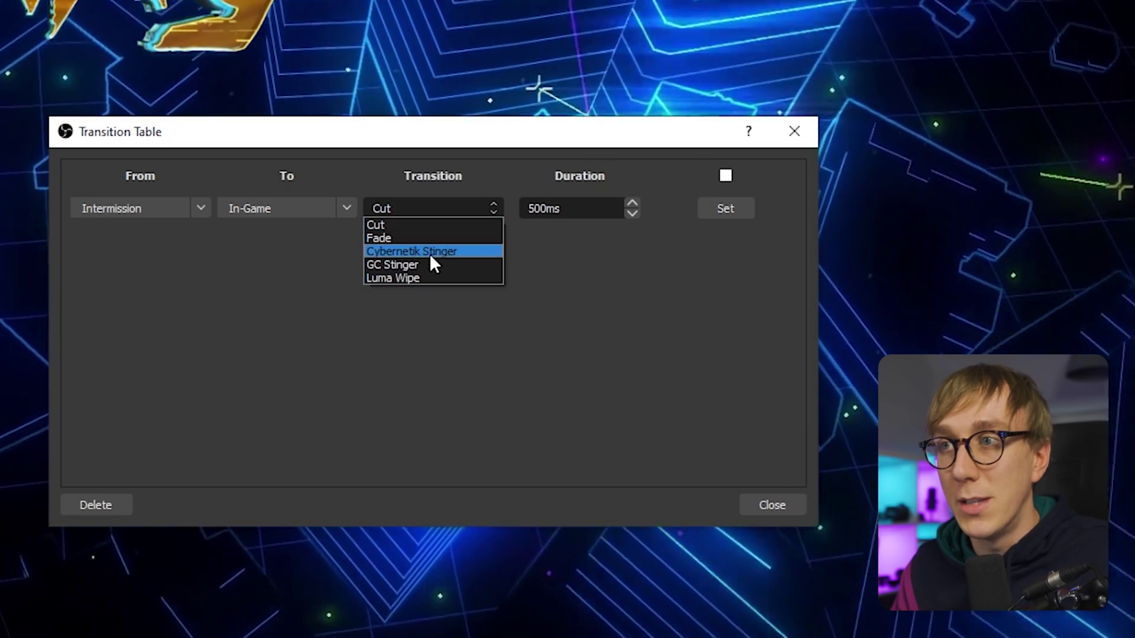
click(459, 253)
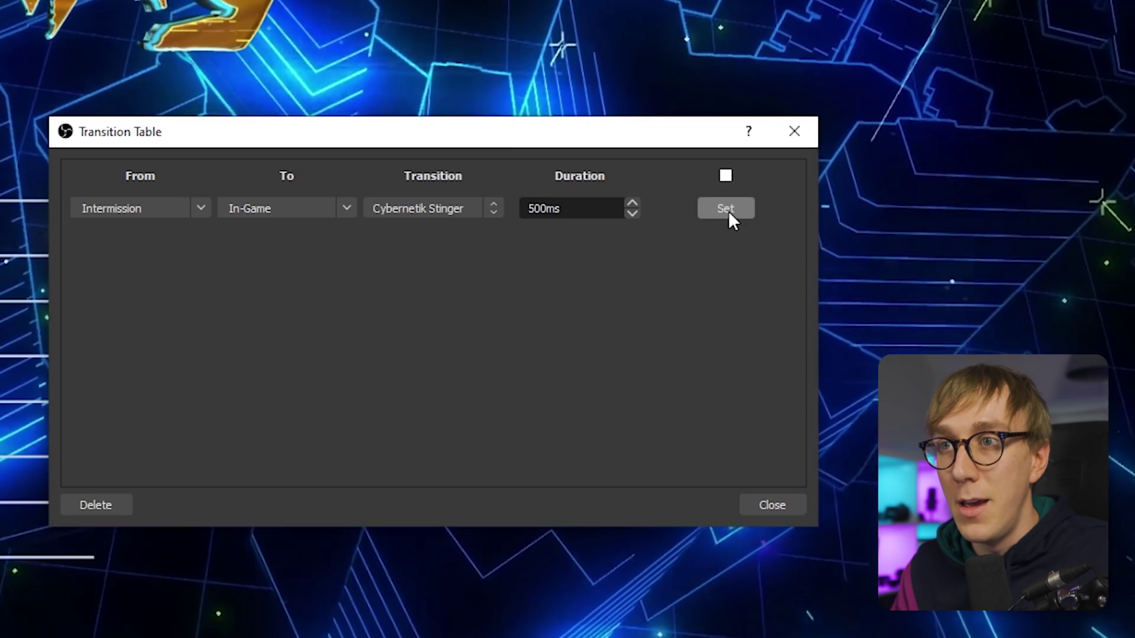
click(726, 209)
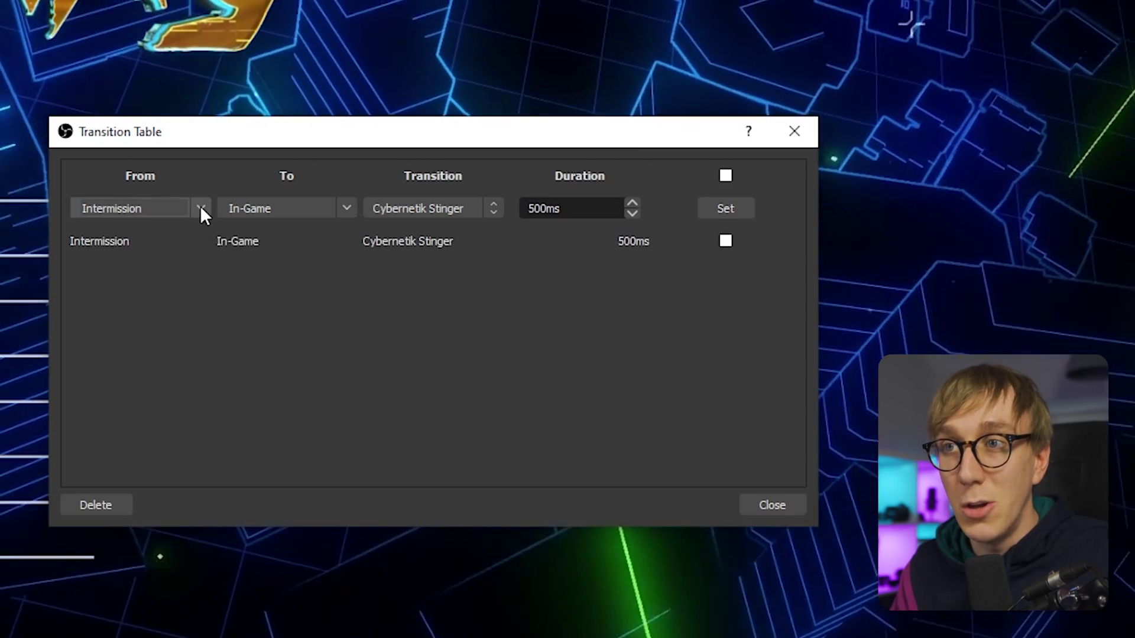
Add the reverse In-Game → Intermission Cybernetik Stinger rule and close the table
click(200, 207)
click(122, 276)
click(346, 208)
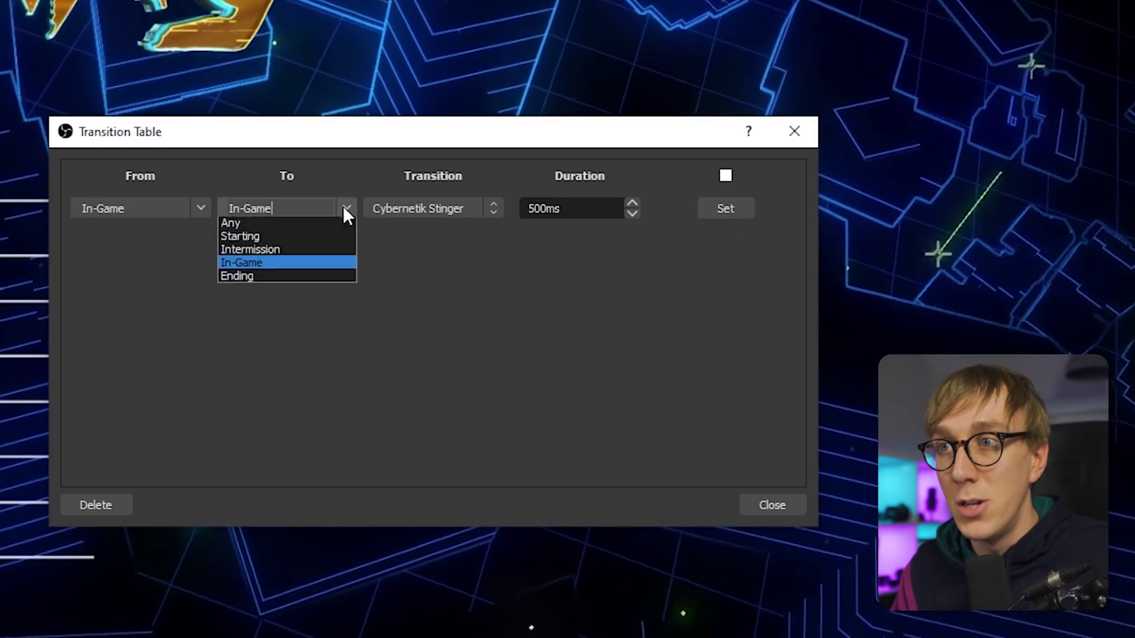
click(283, 246)
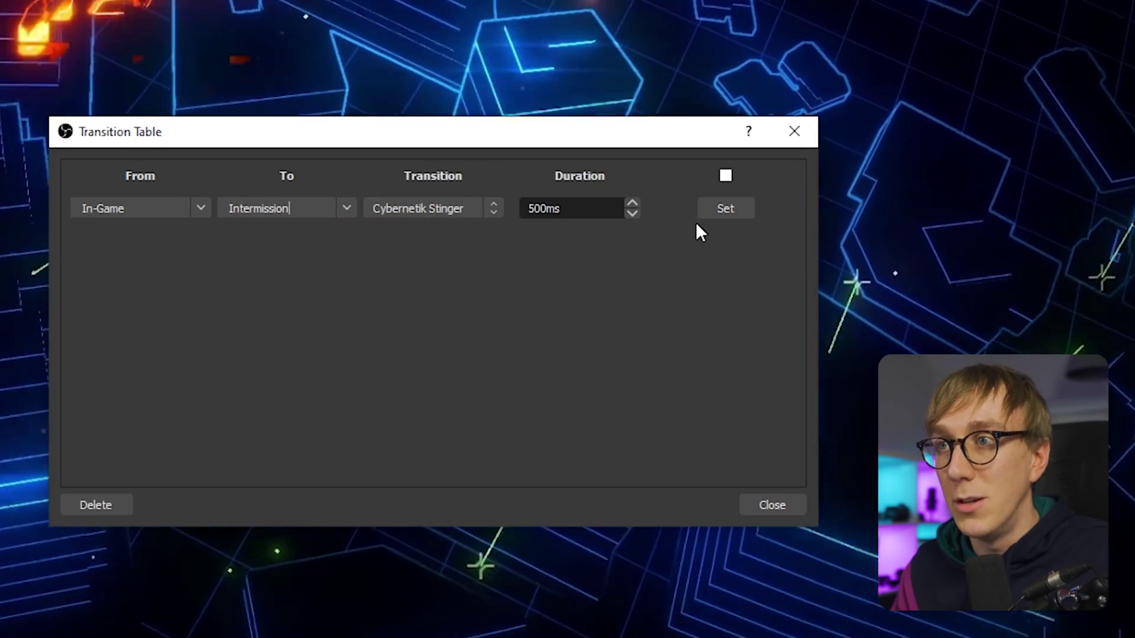
click(725, 209)
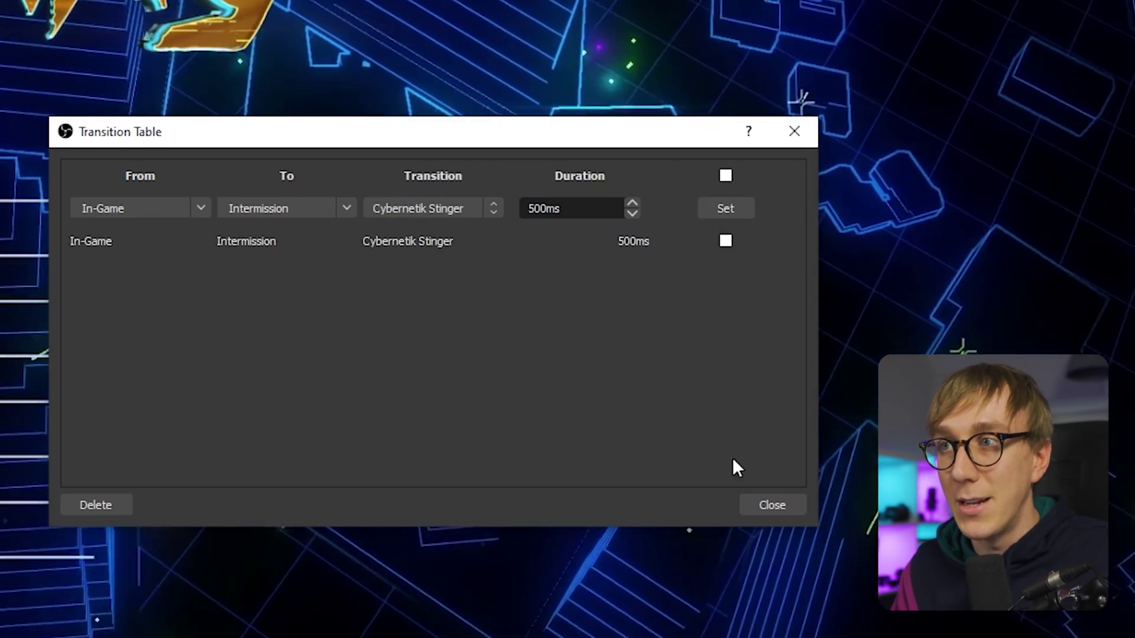
click(771, 505)
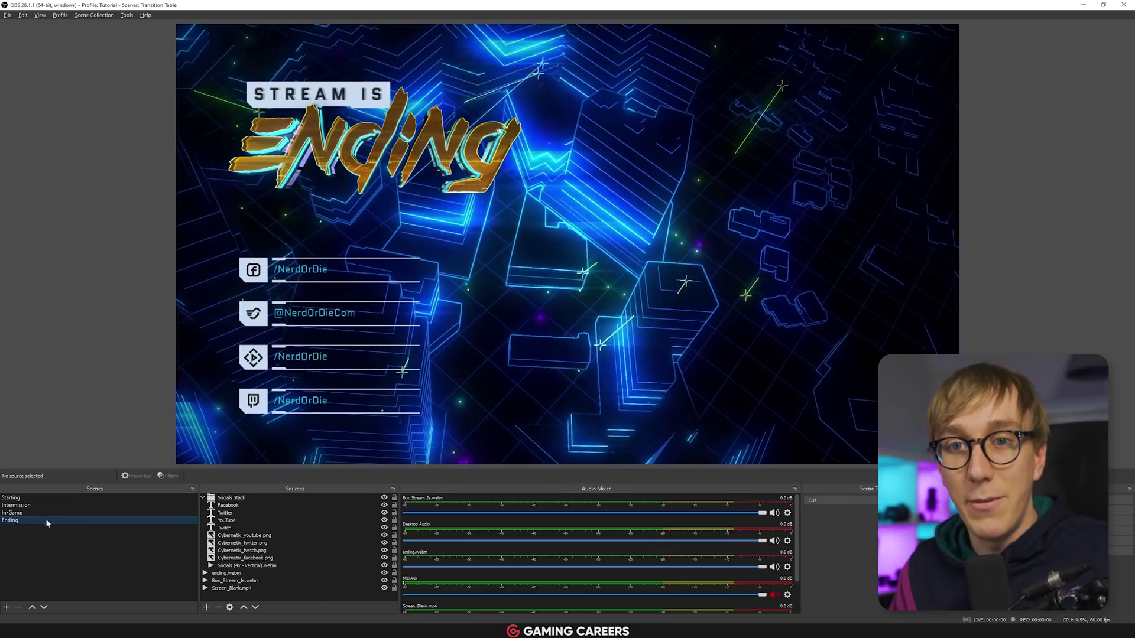
Switch Starting, Intermission, In-Game, then back to Intermission to watch the Cybernetik stingers
click(13, 497)
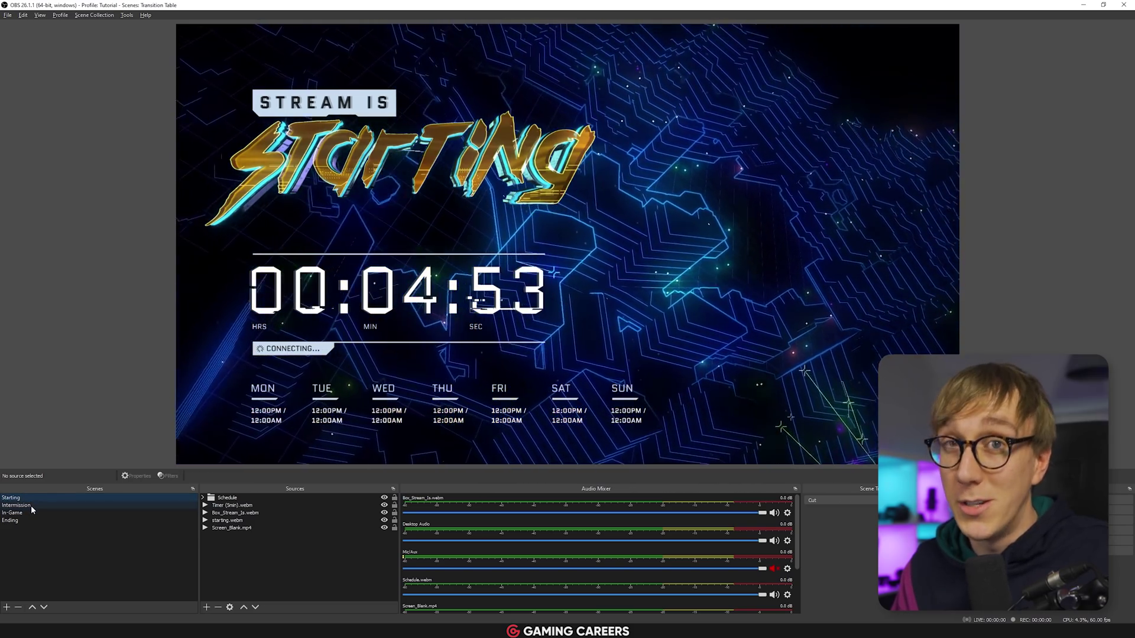
click(30, 506)
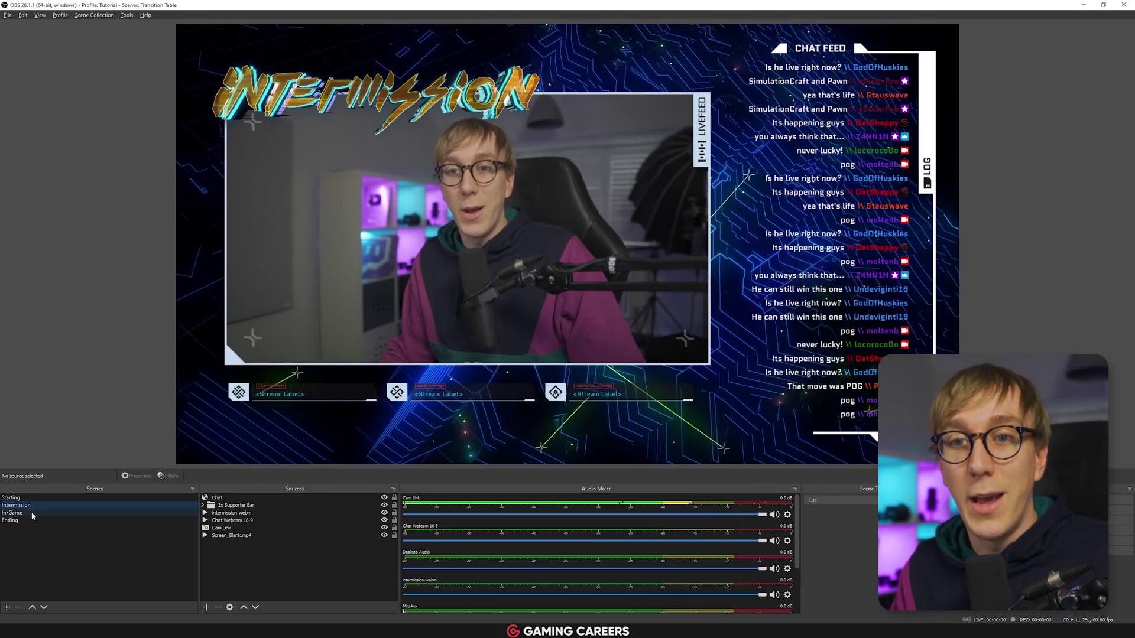
click(32, 514)
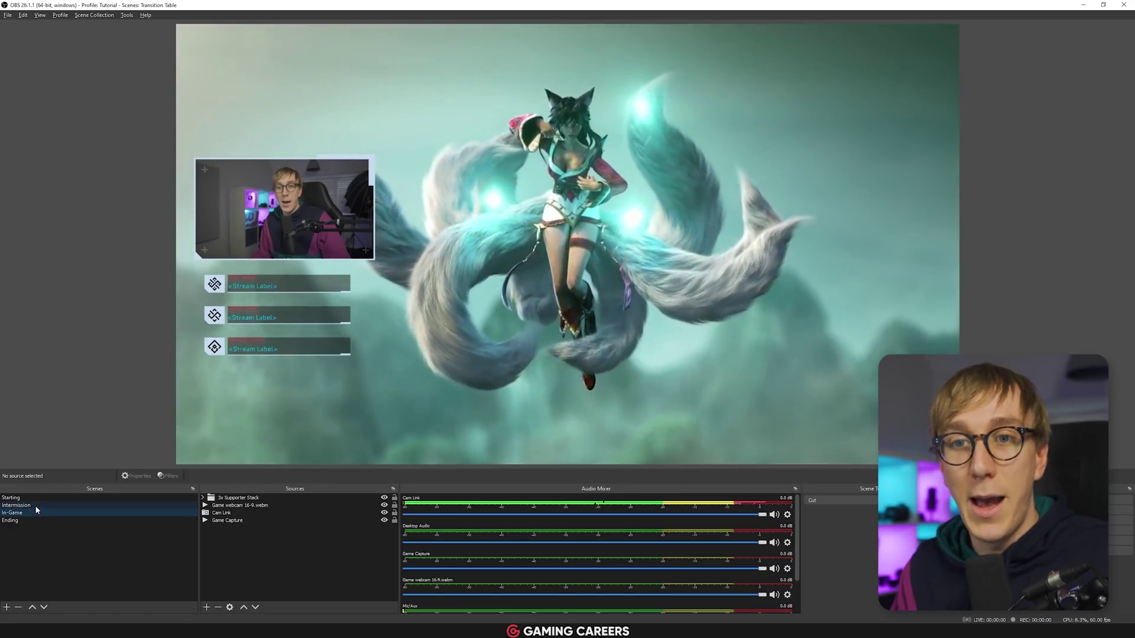
click(34, 505)
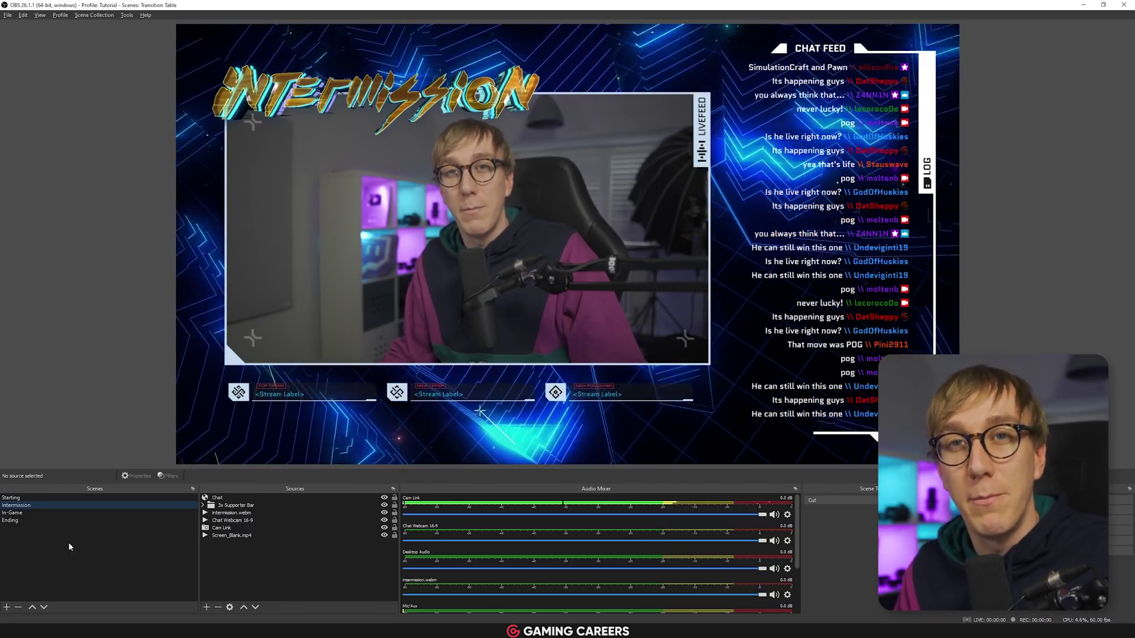
click(127, 15)
Add the Any-to-Ending rule with Luma Wipe at 700ms, then close the Transition Table
click(143, 107)
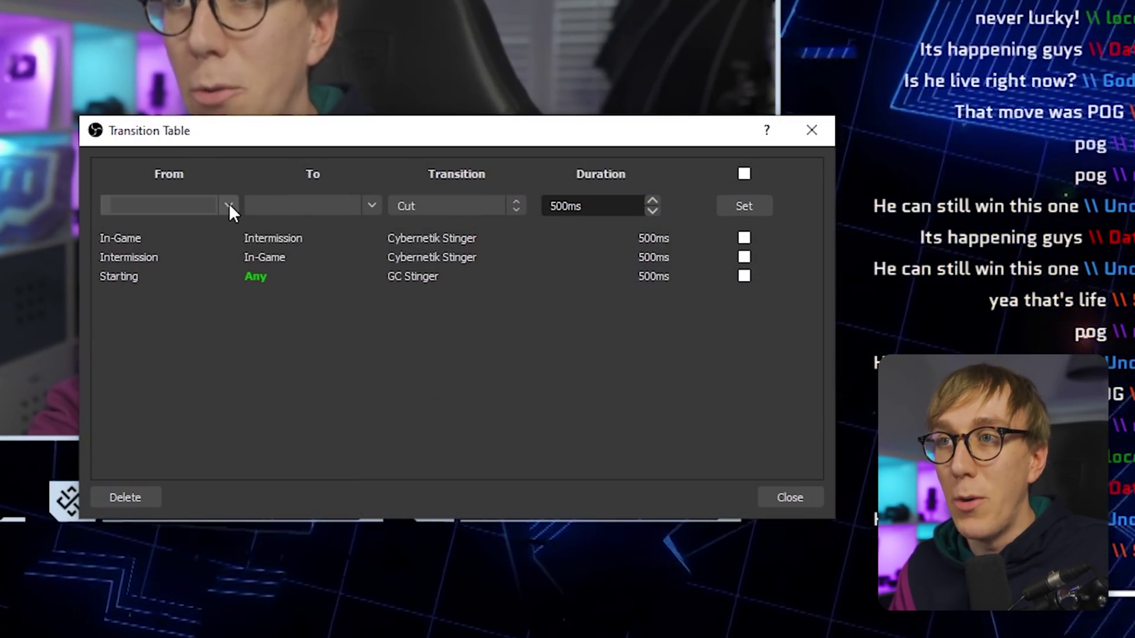
click(229, 205)
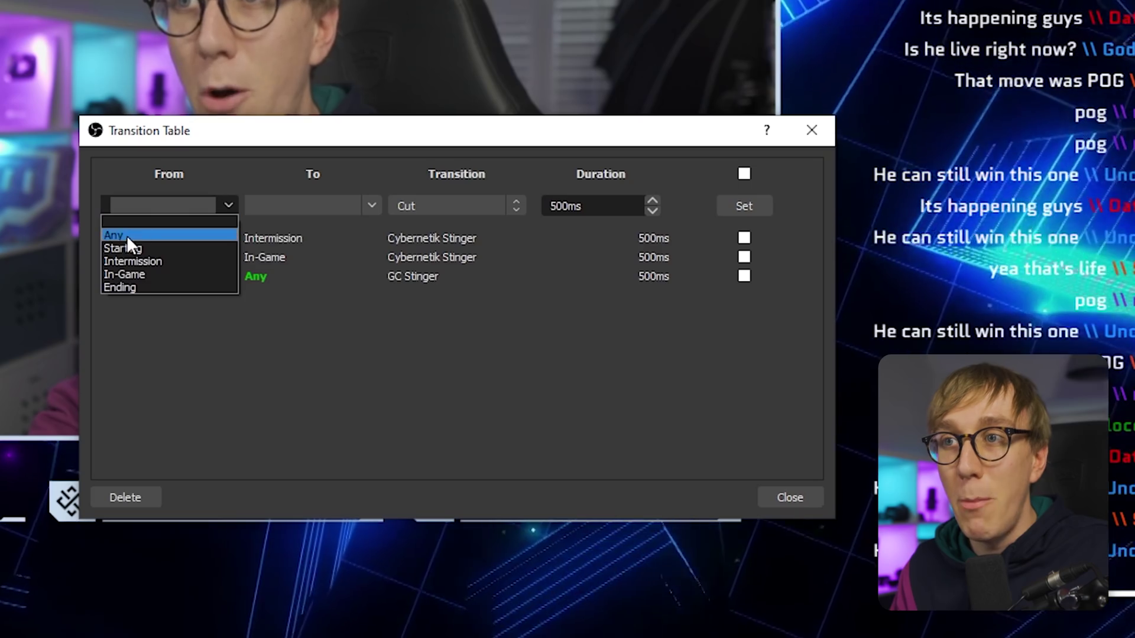
click(116, 235)
click(371, 207)
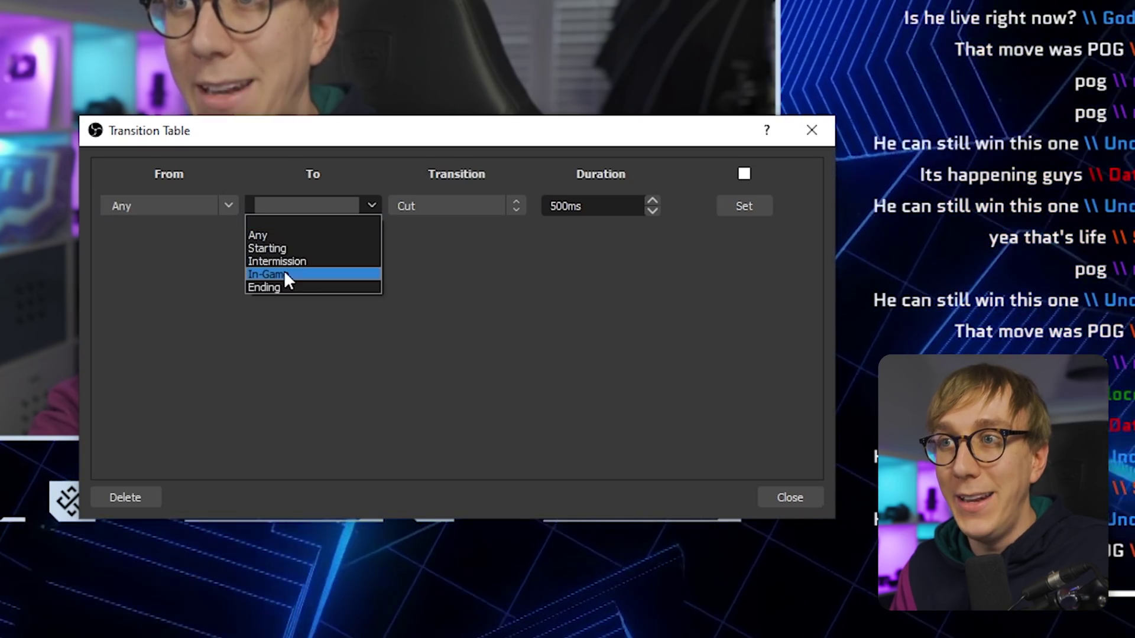
click(266, 288)
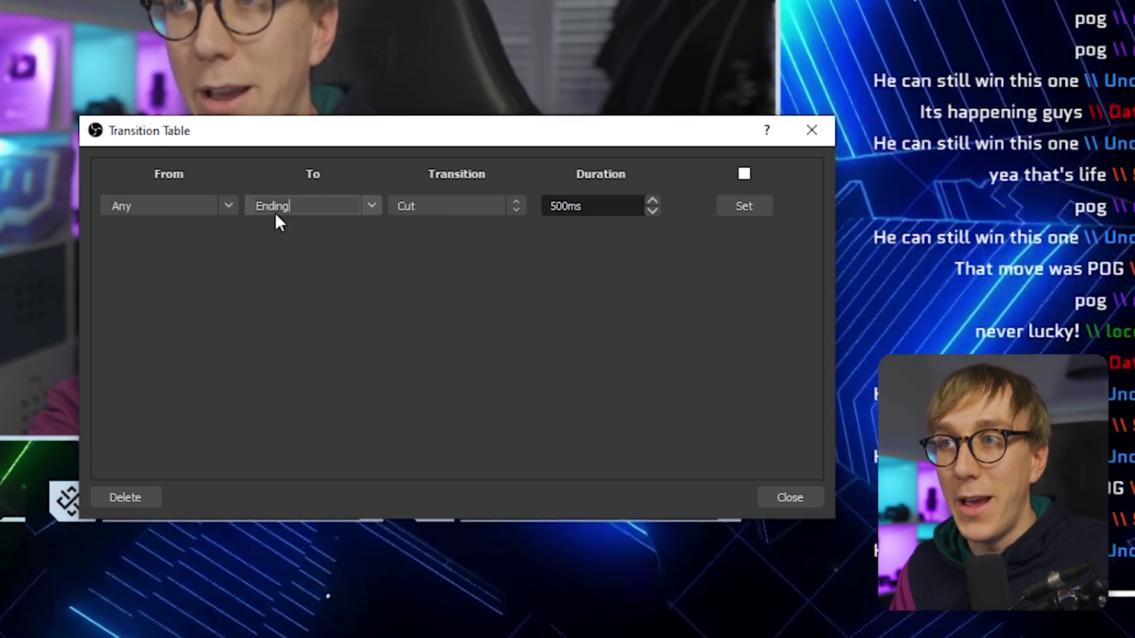
click(448, 270)
click(552, 213)
text(700)
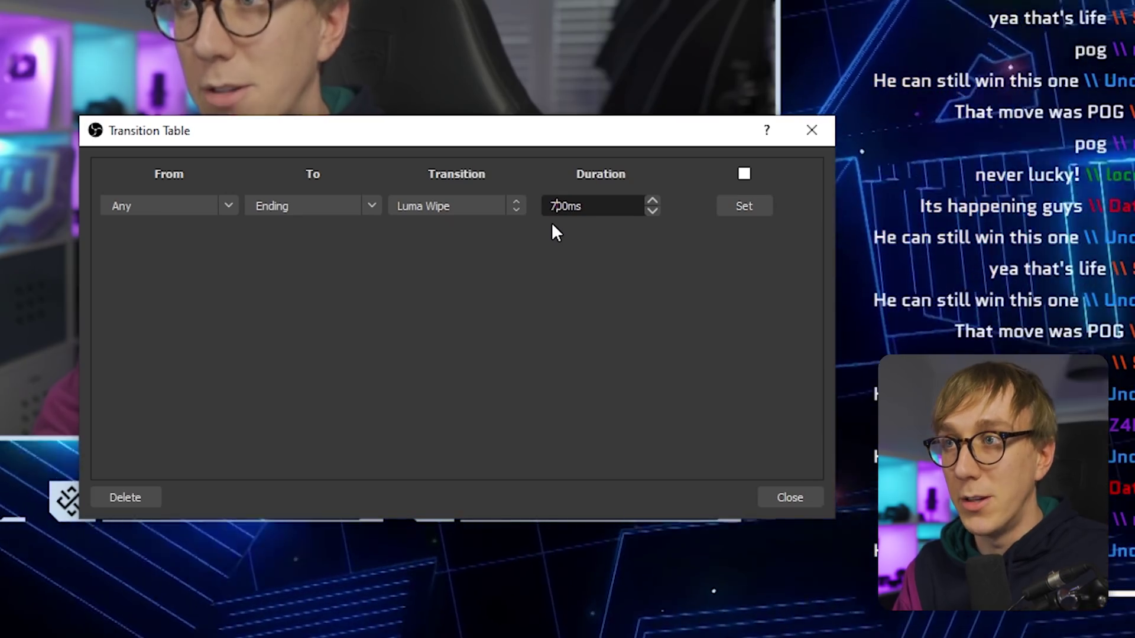
click(744, 206)
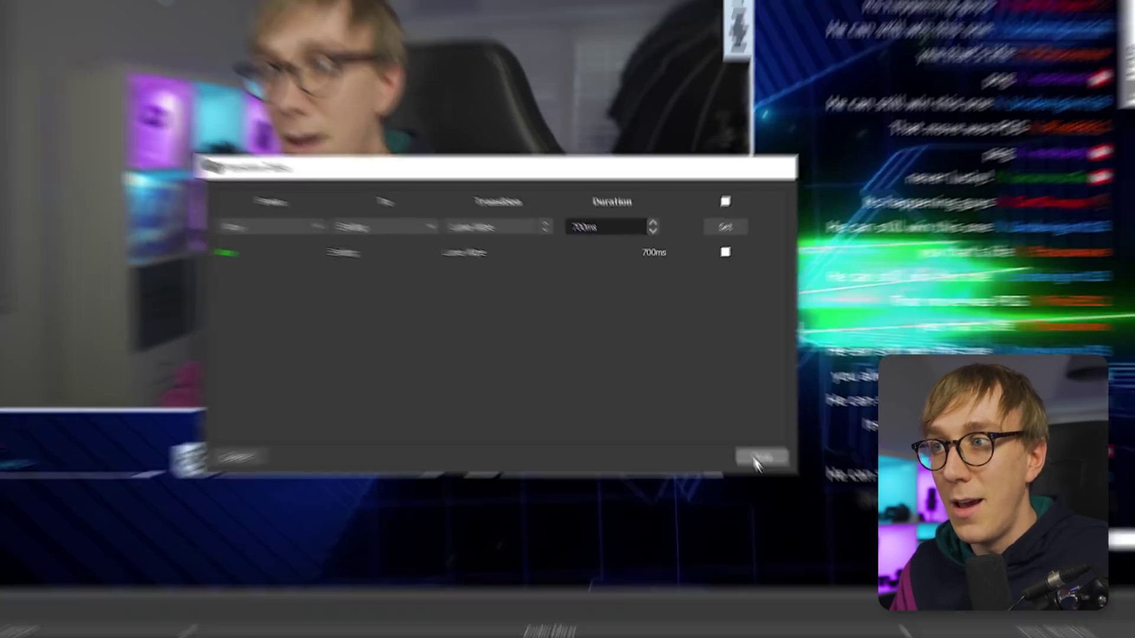
click(789, 497)
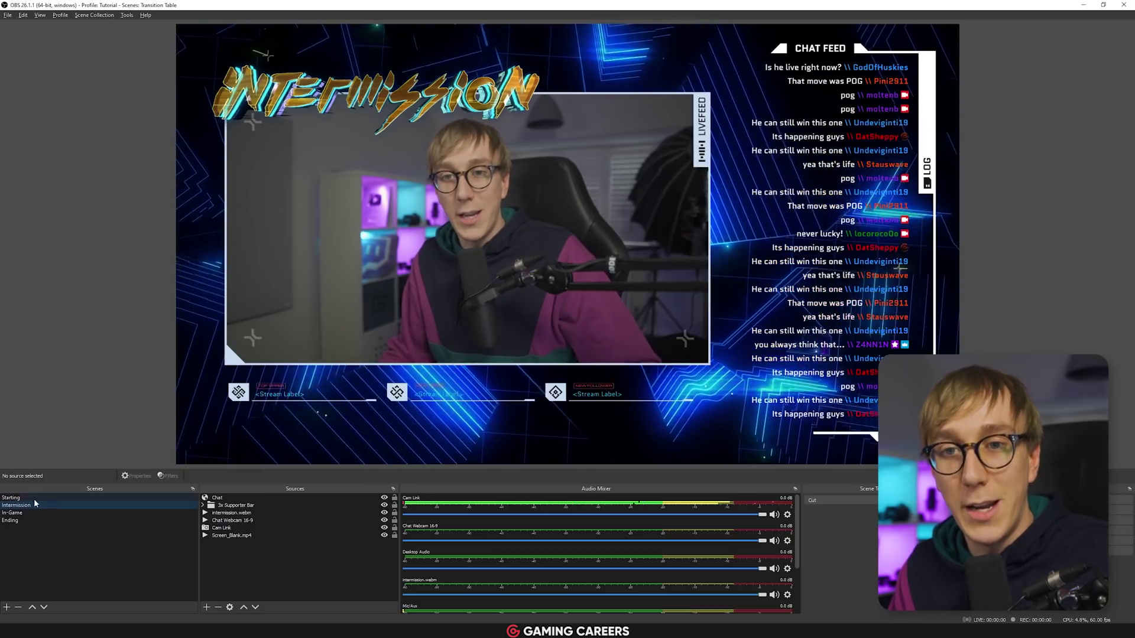
Switch from Intermission to the Ending scene to watch the Luma Wipe play
click(31, 520)
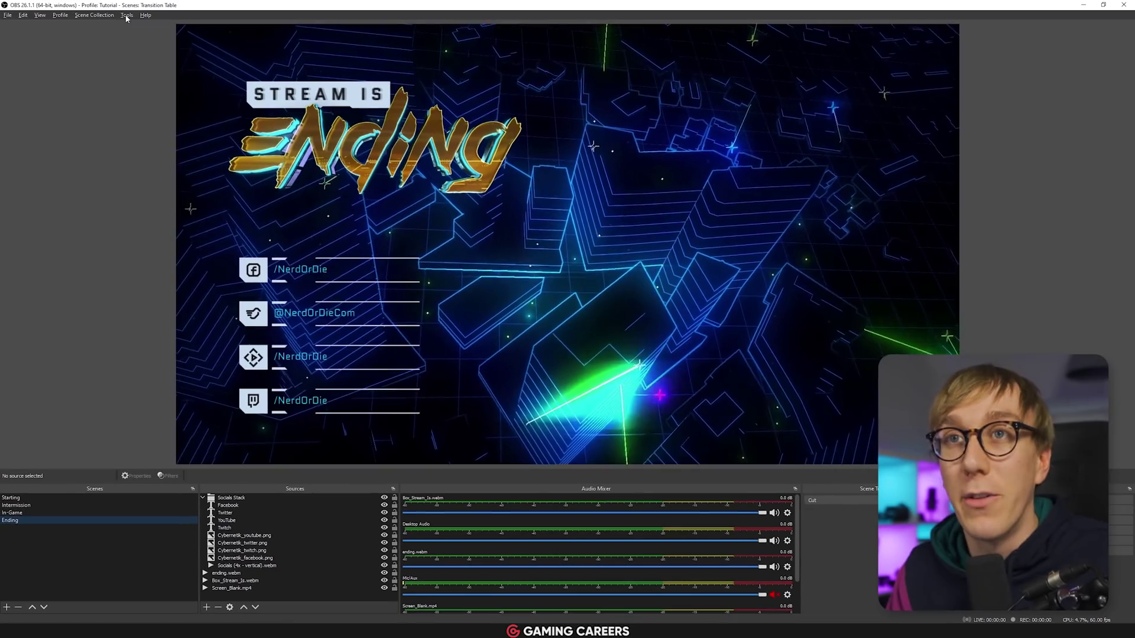
click(128, 15)
Filter the Transition Table's From column, trying Any, then showing only Starting rules
click(145, 108)
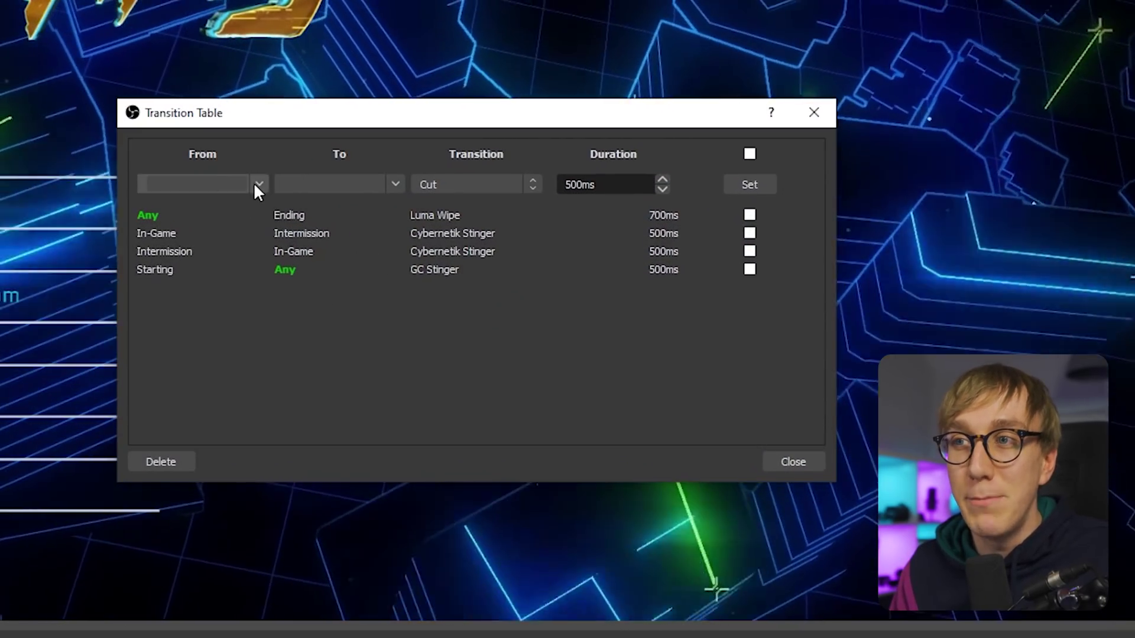
click(256, 184)
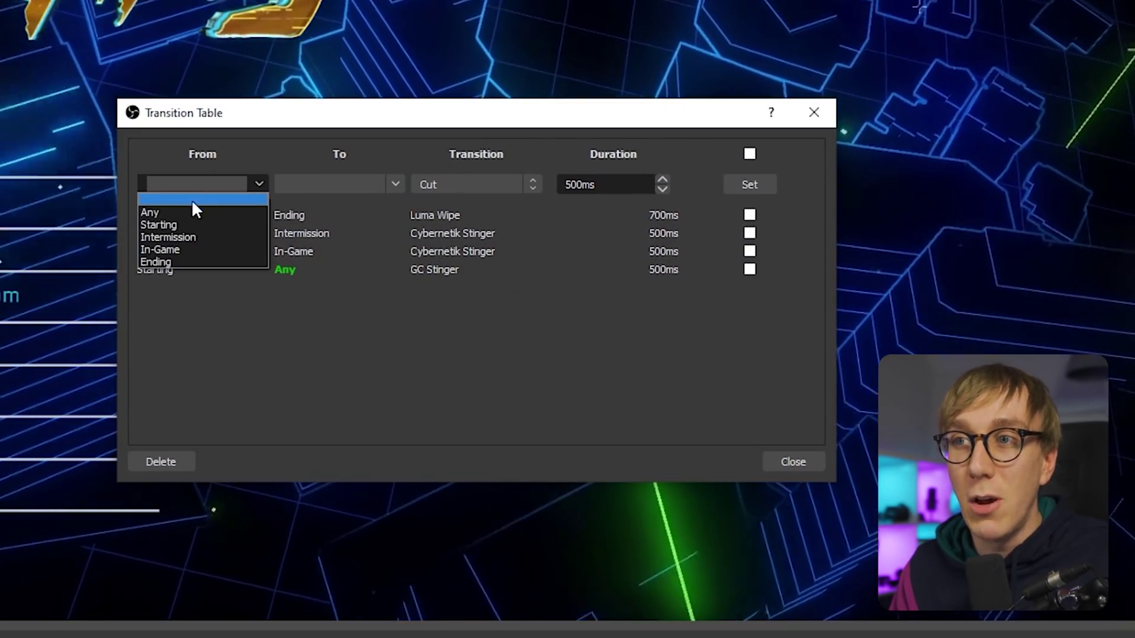
click(191, 207)
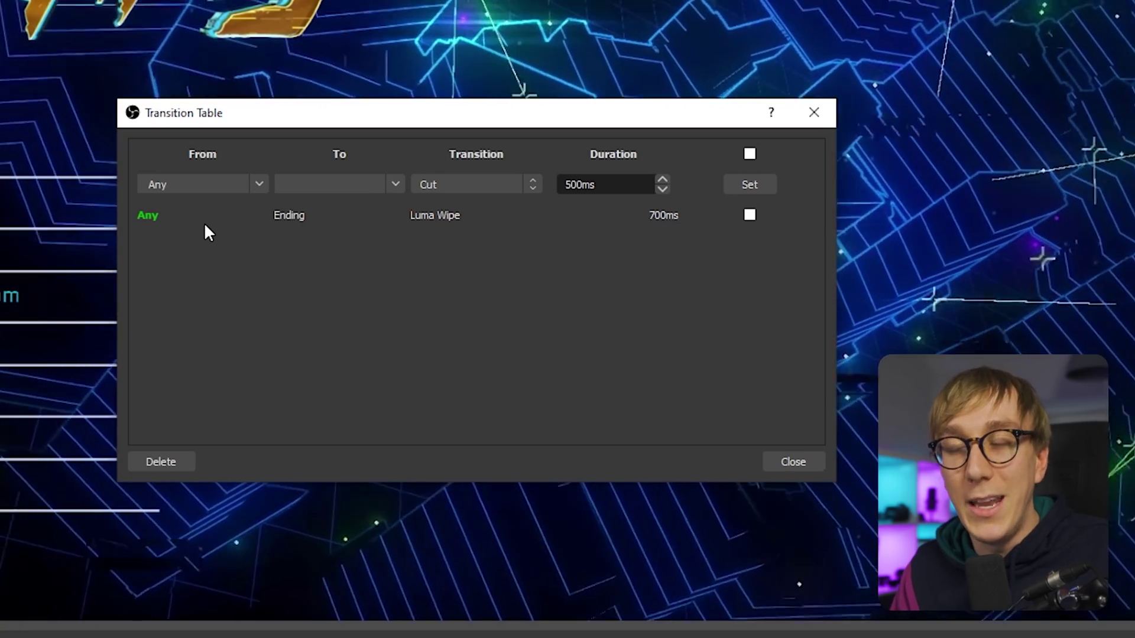
click(260, 185)
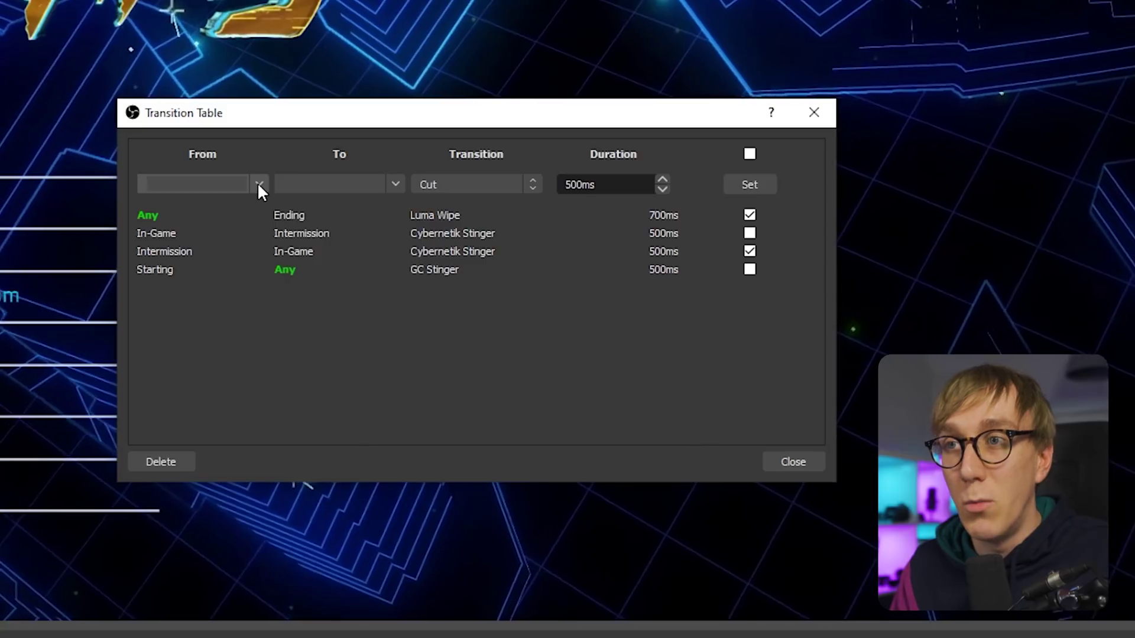
click(257, 182)
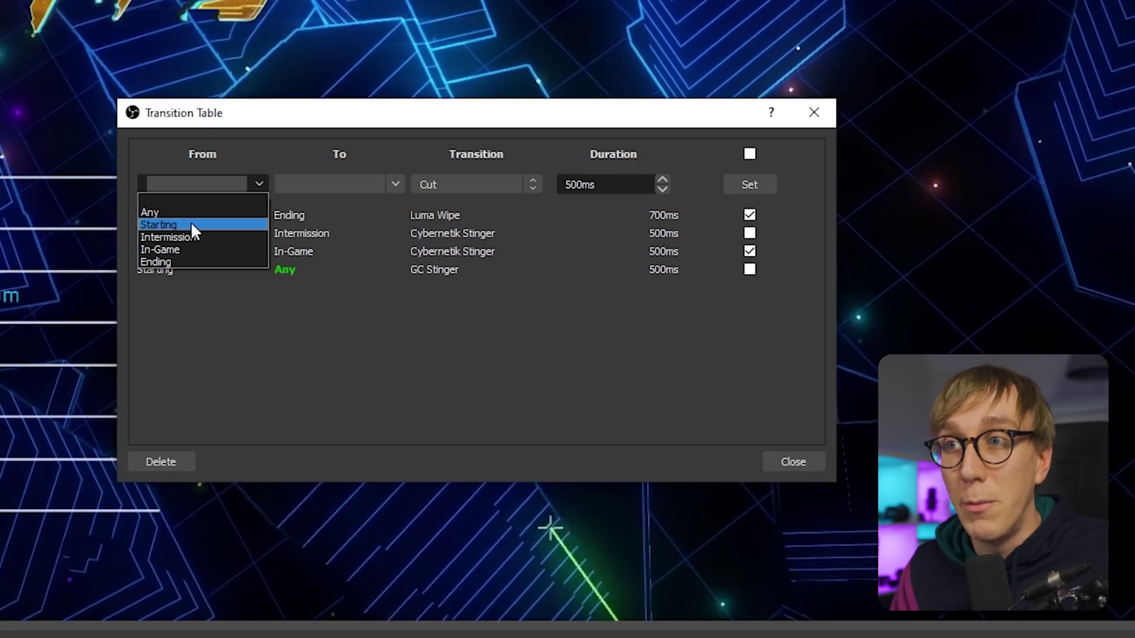
click(190, 224)
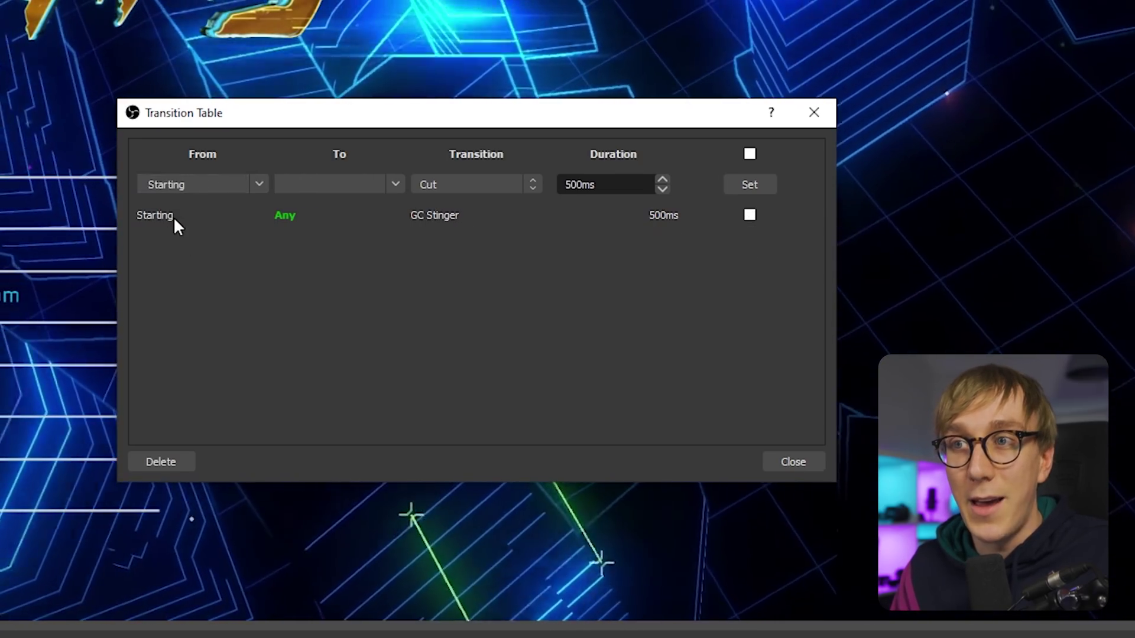